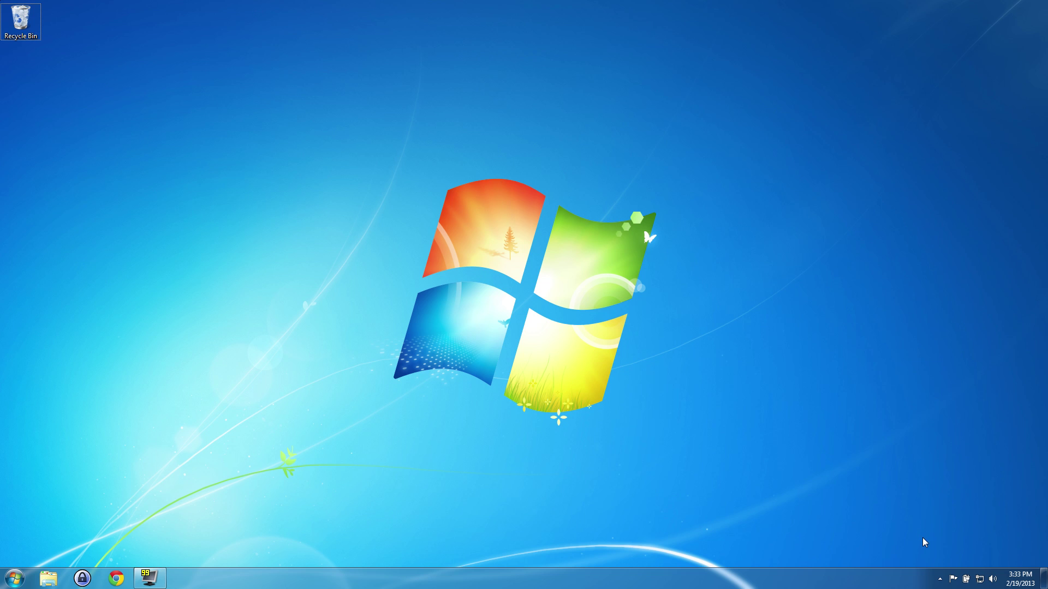
Check the driver installation status of the connected USB drive and view Local Disk (H:) through AutoPlay, closing both windows
{"action": "left_click", "coordinate": [896, 556]}
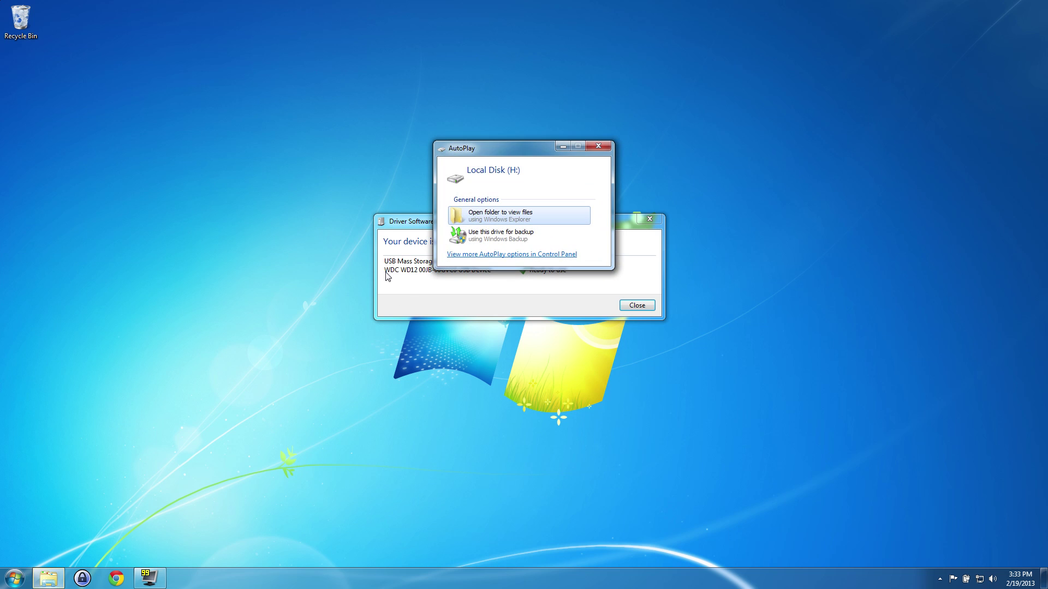
{"action": "left_click_drag", "start_coordinate": [500, 150], "coordinate": [666, 77]}
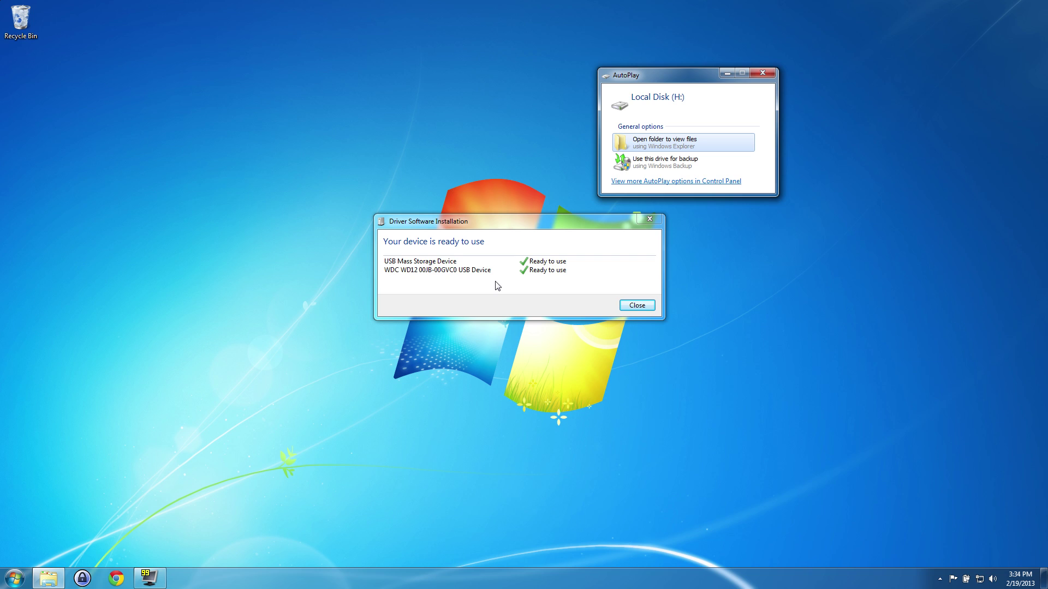
{"action": "left_click", "coordinate": [637, 306]}
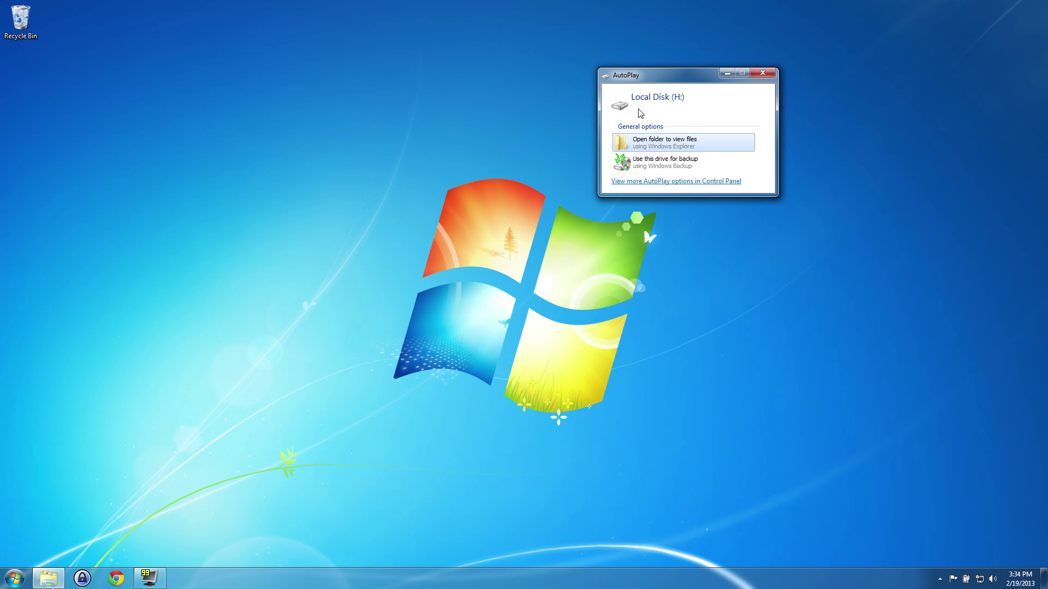
{"action": "left_click", "coordinate": [628, 144]}
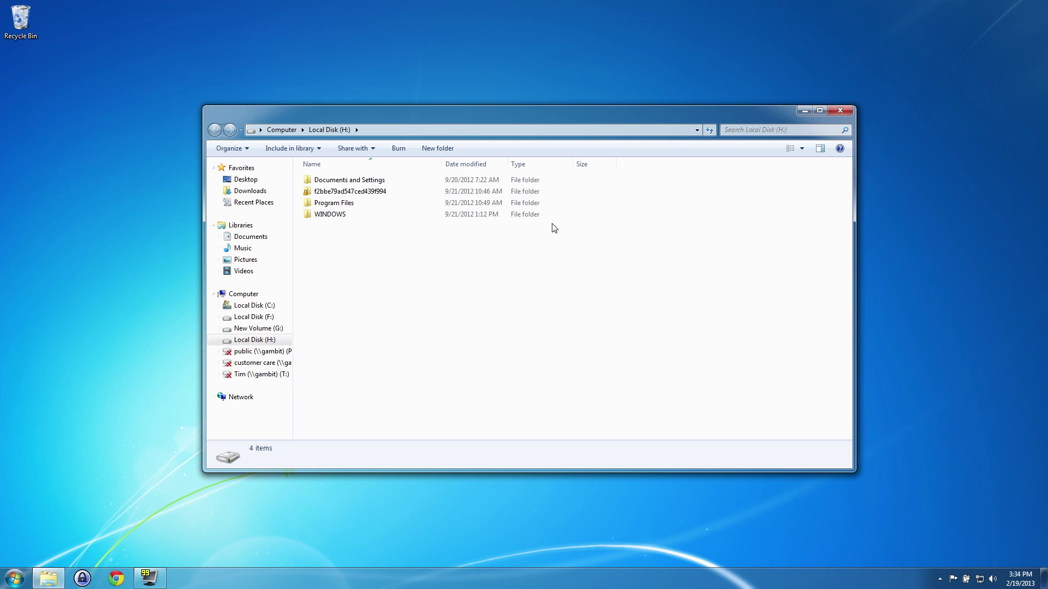
{"action": "left_click", "coordinate": [840, 110]}
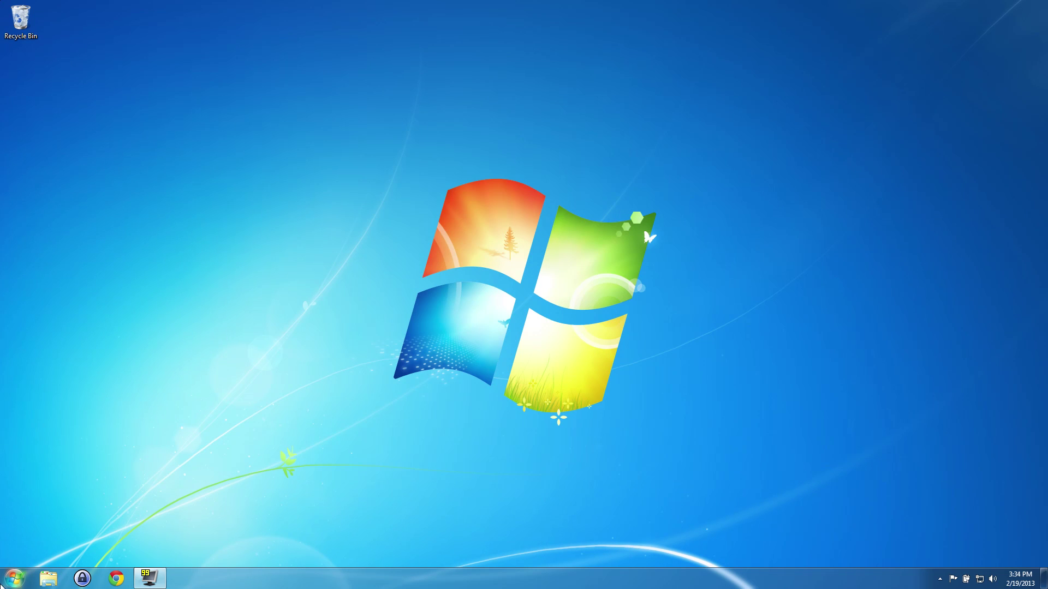
Open the Documents and Settings folder on Local Disk (H:) from Computer
{"action": "left_click", "coordinate": [14, 578]}
{"action": "left_click", "coordinate": [167, 416]}
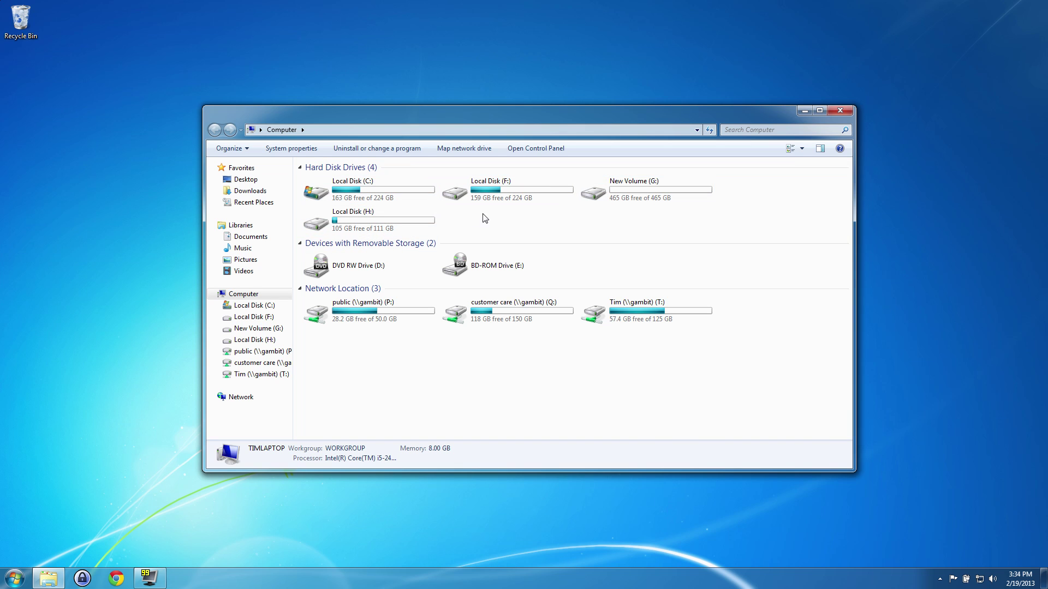
{"action": "double_click", "coordinate": [413, 230]}
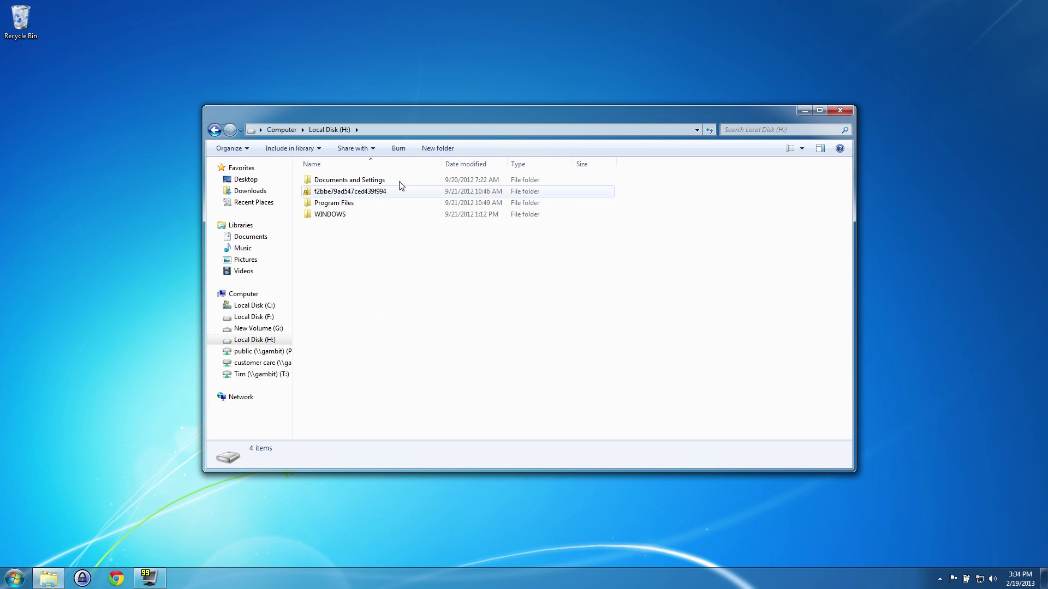
{"action": "double_click", "coordinate": [342, 182]}
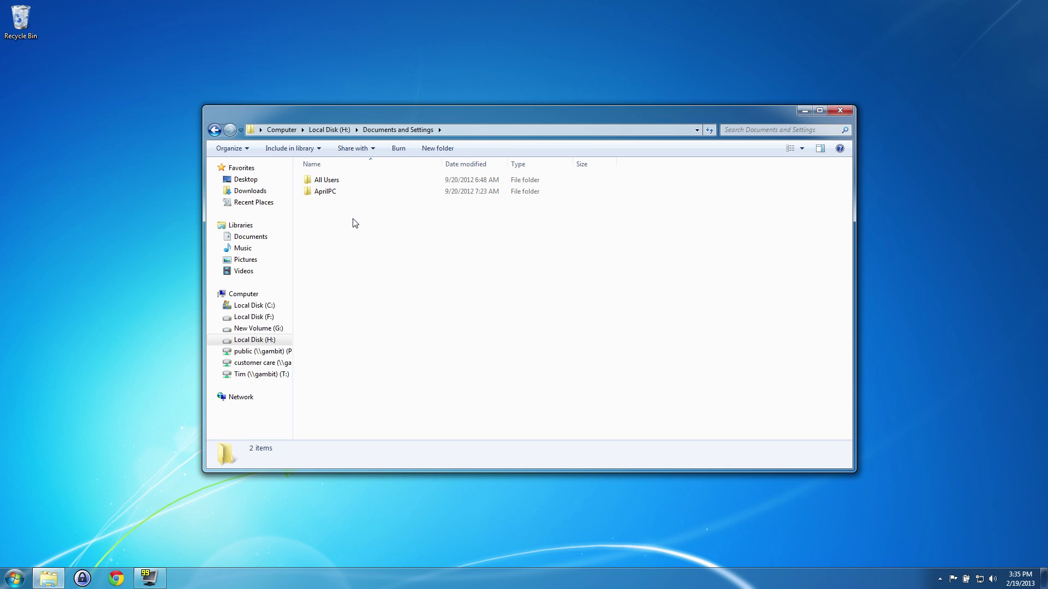
Look inside the Desktop folder of the personal user profile and return to Documents and Settings
{"action": "double_click", "coordinate": [320, 192]}
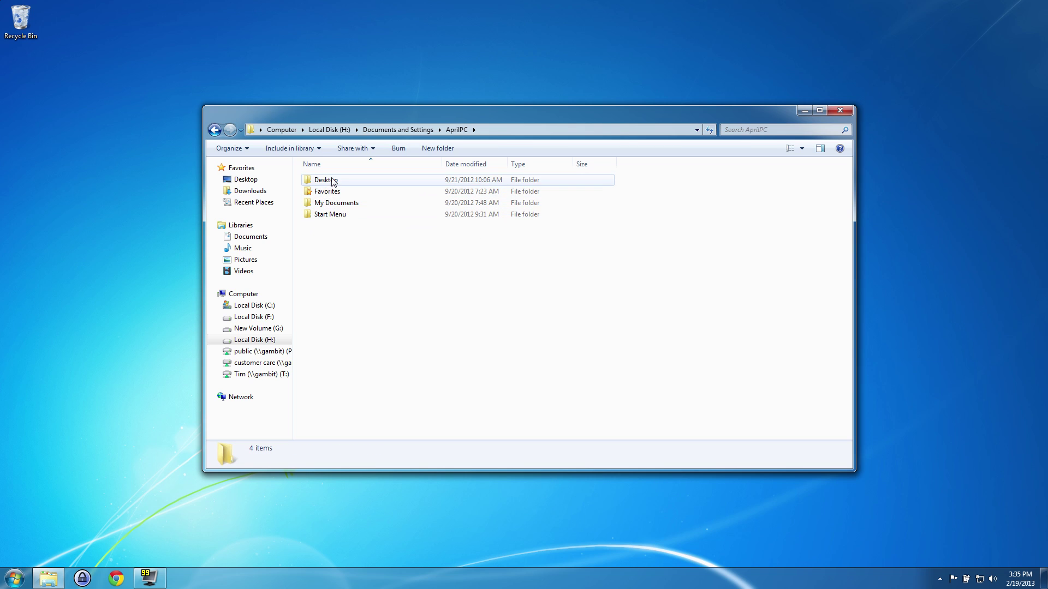
{"action": "double_click", "coordinate": [327, 180]}
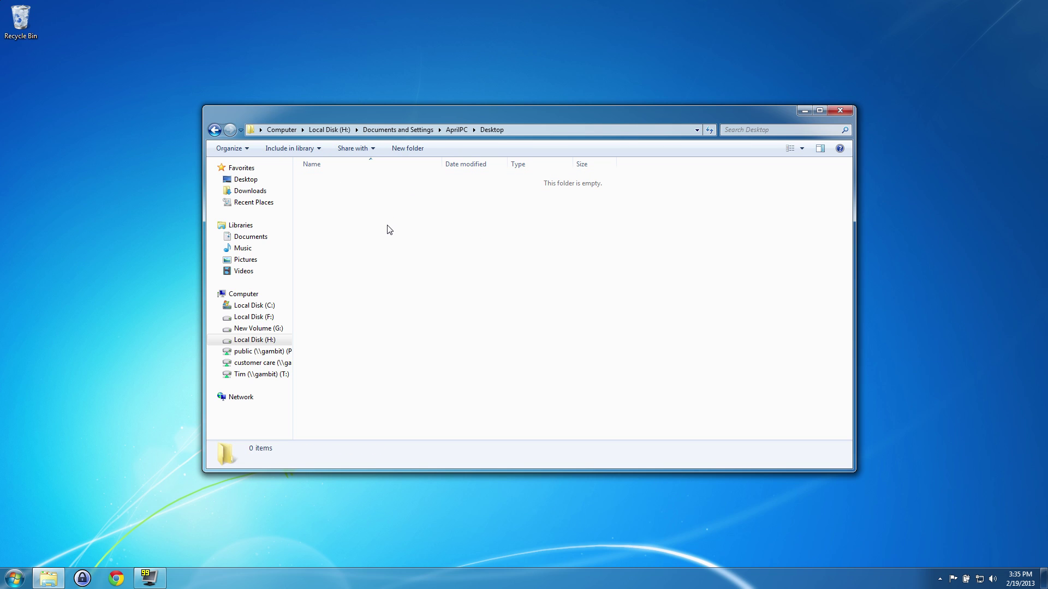
{"action": "key", "text": "BackSpace"}
{"action": "key", "text": "BackSpace"}
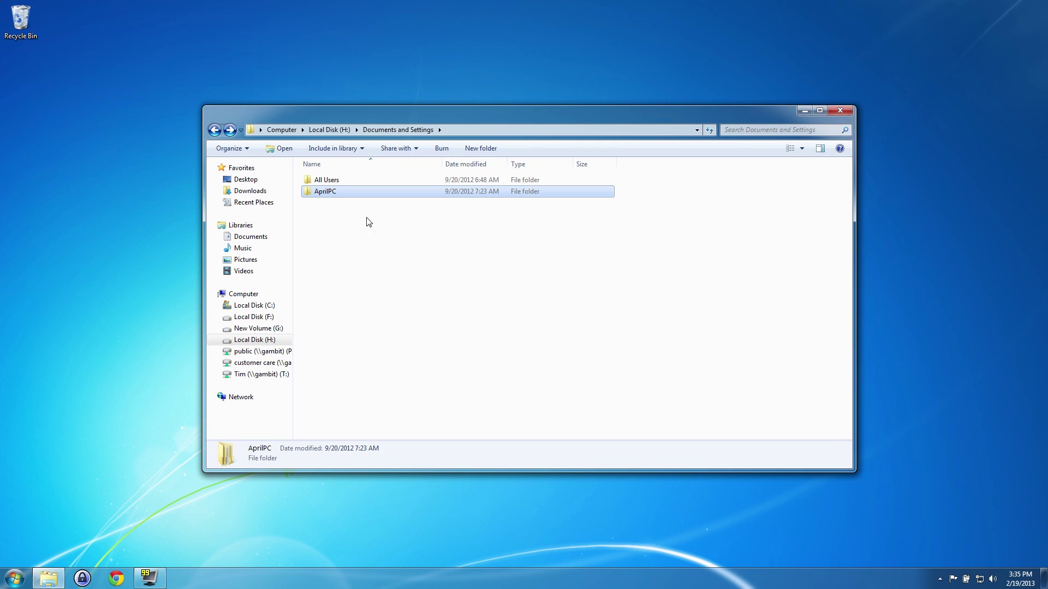
Check the All Users Desktop folder and open Sample Music under Shared Documents, My Music
{"action": "double_click", "coordinate": [327, 180]}
{"action": "double_click", "coordinate": [330, 180]}
{"action": "key", "text": "BackSpace"}
{"action": "double_click", "coordinate": [338, 206]}
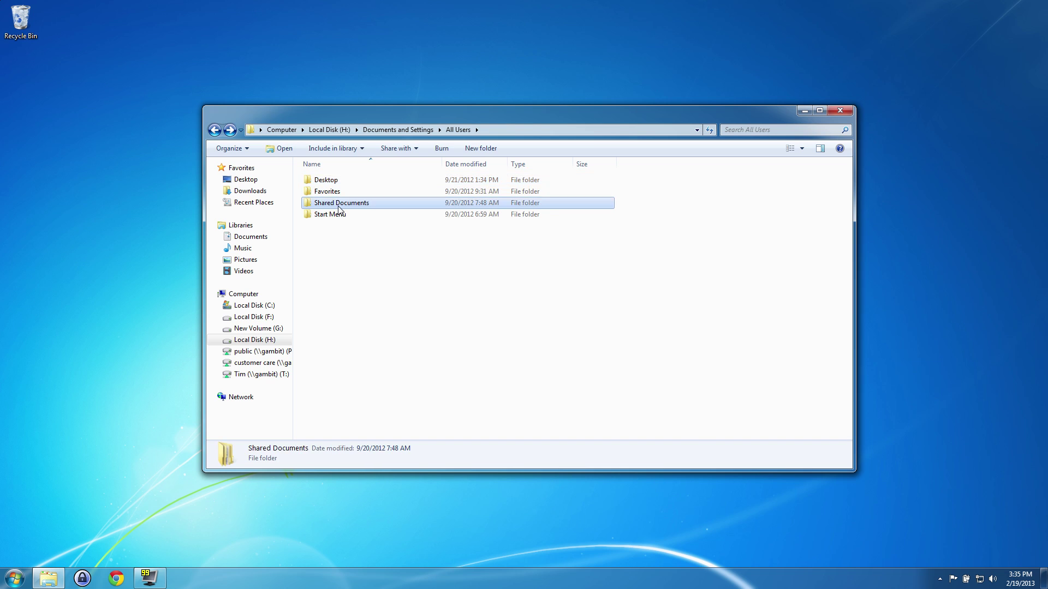
{"action": "double_click", "coordinate": [340, 181]}
{"action": "double_click", "coordinate": [344, 181]}
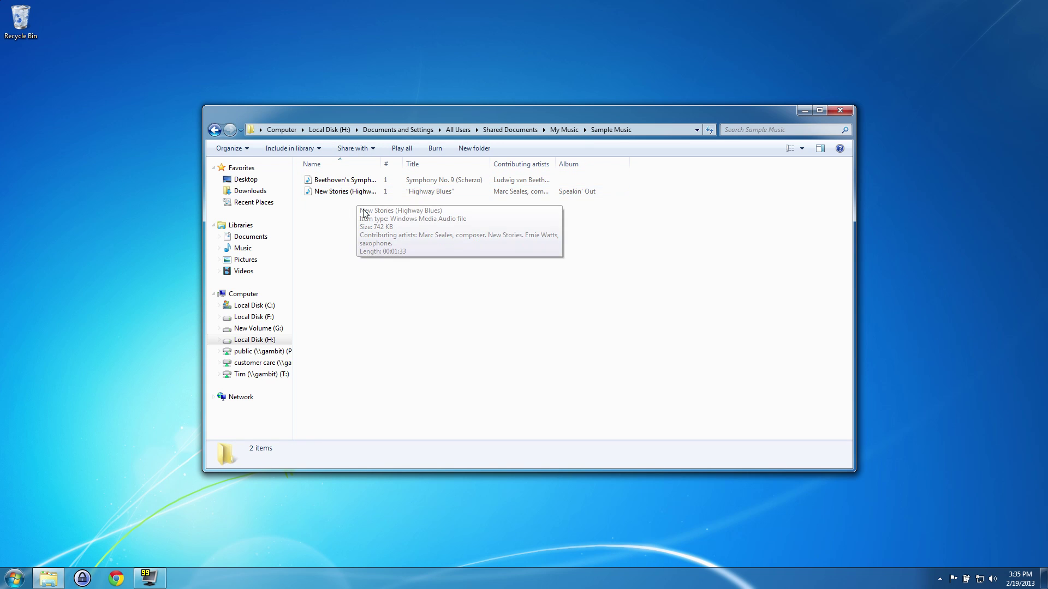
Copy both audio files in the Sample Music folder to the clipboard
{"action": "left_click_drag", "start_coordinate": [406, 234], "coordinate": [328, 176]}
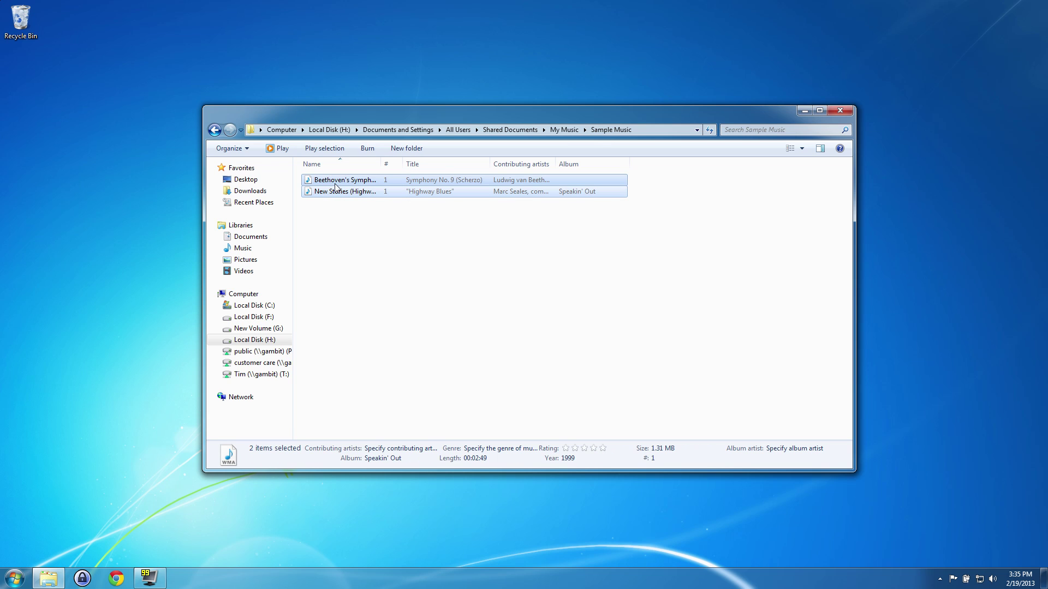
{"action": "right_click", "coordinate": [330, 181]}
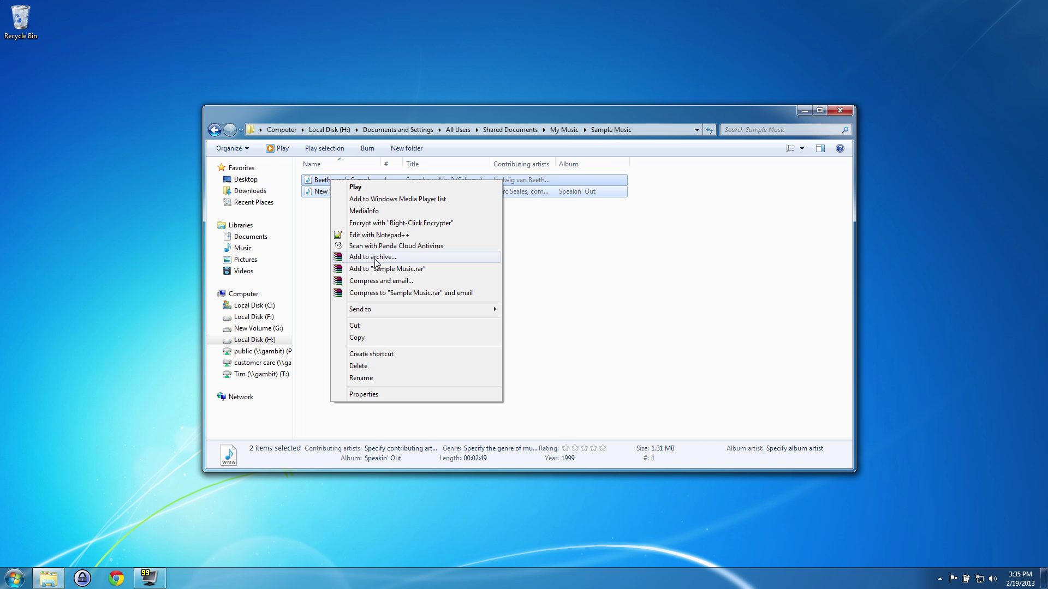
{"action": "left_click", "coordinate": [374, 339]}
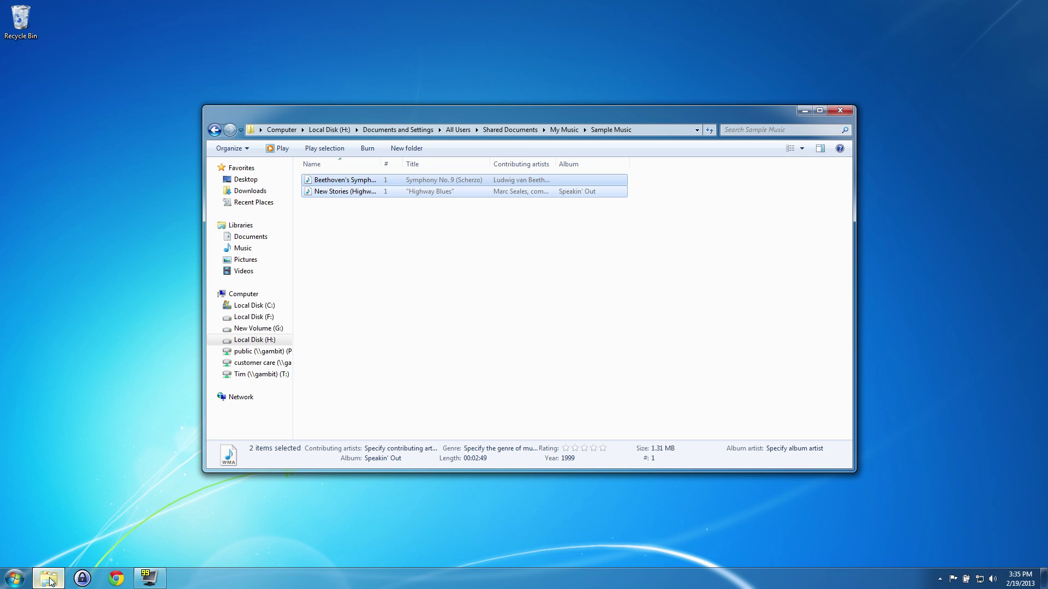
Create a folder named Old HD at the root of Local Disk (C:) in a separate window and open it
{"action": "left_click", "coordinate": [23, 576]}
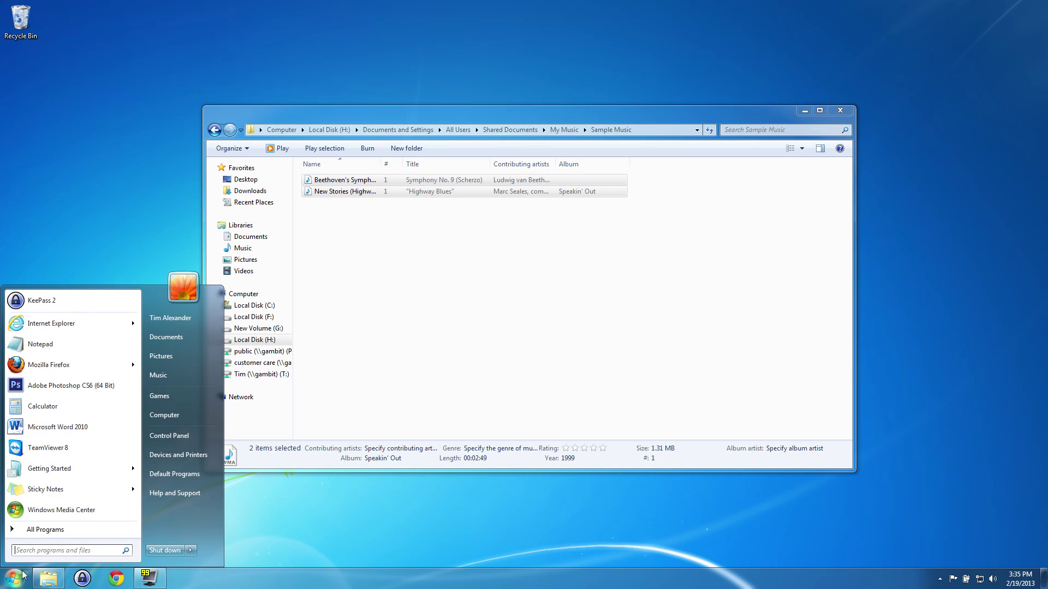
{"action": "left_click", "coordinate": [172, 416]}
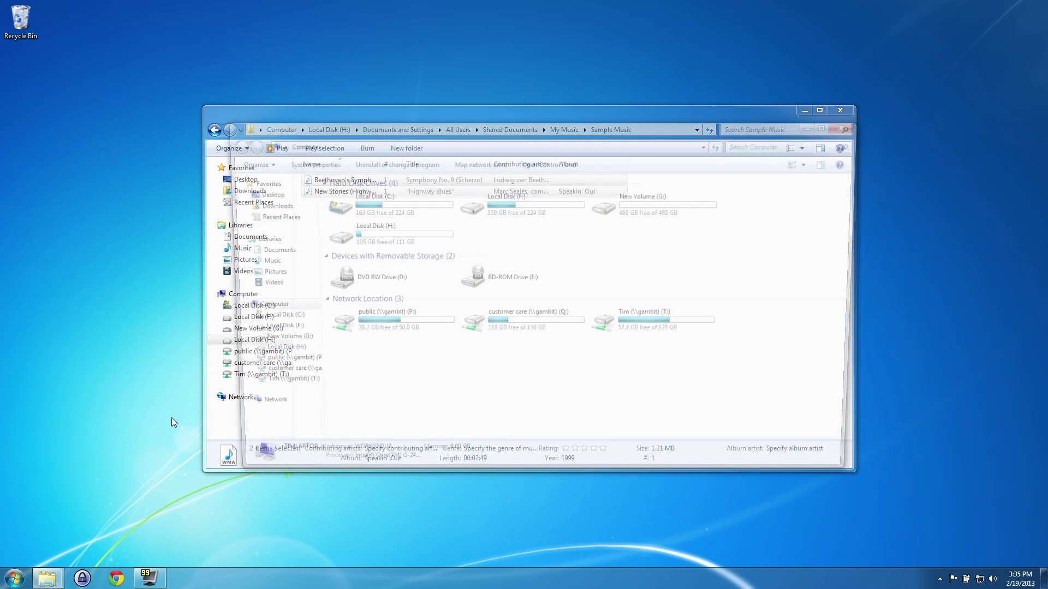
{"action": "double_click", "coordinate": [374, 204]}
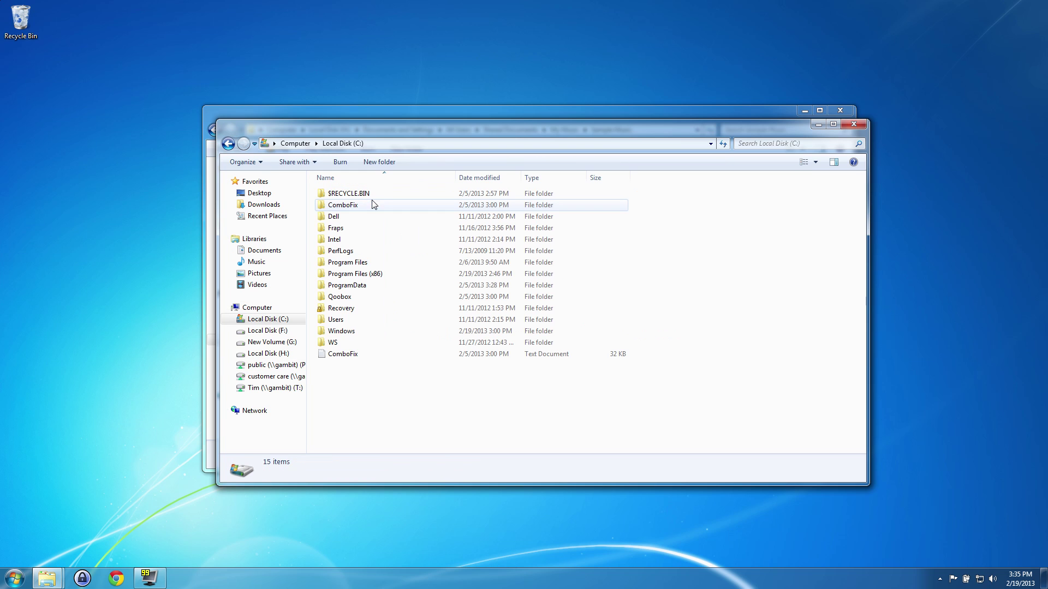
{"action": "right_click", "coordinate": [355, 401]}
{"action": "mouse_move", "coordinate": [424, 527]}
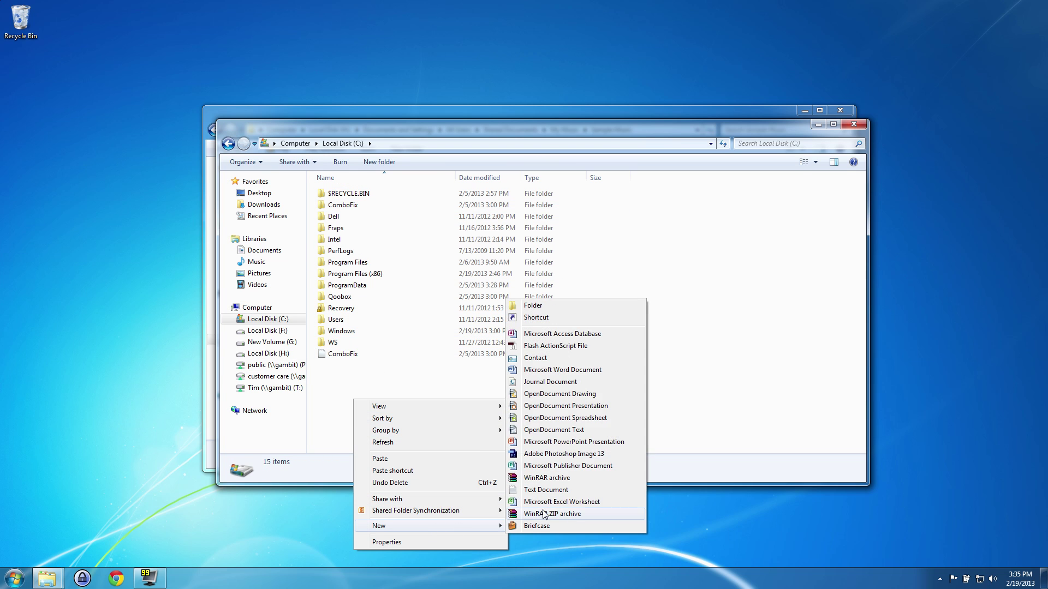
{"action": "left_click", "coordinate": [366, 382]}
{"action": "right_click", "coordinate": [355, 384]}
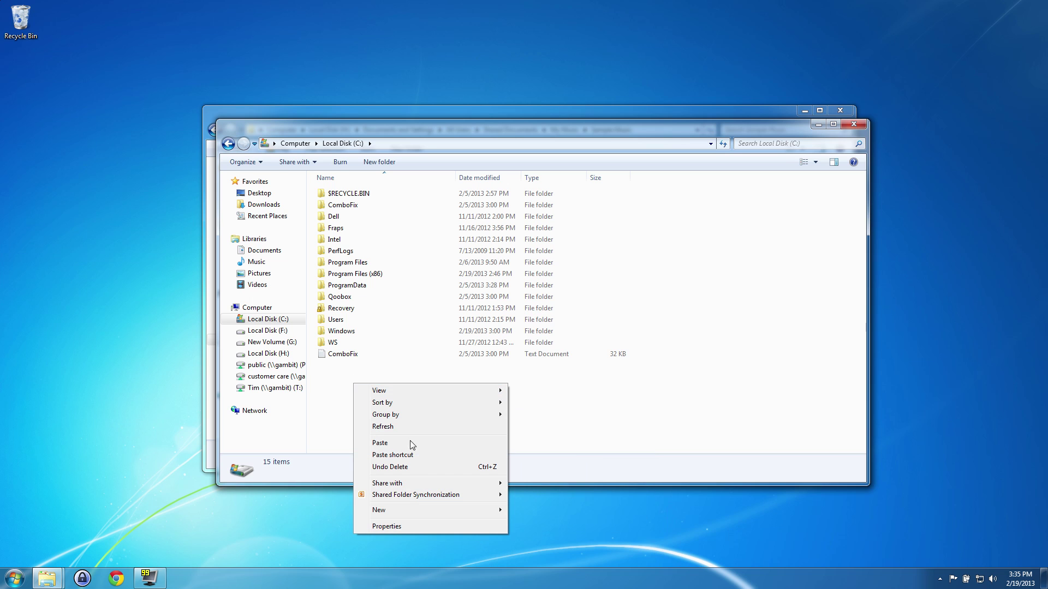
{"action": "mouse_move", "coordinate": [423, 509]}
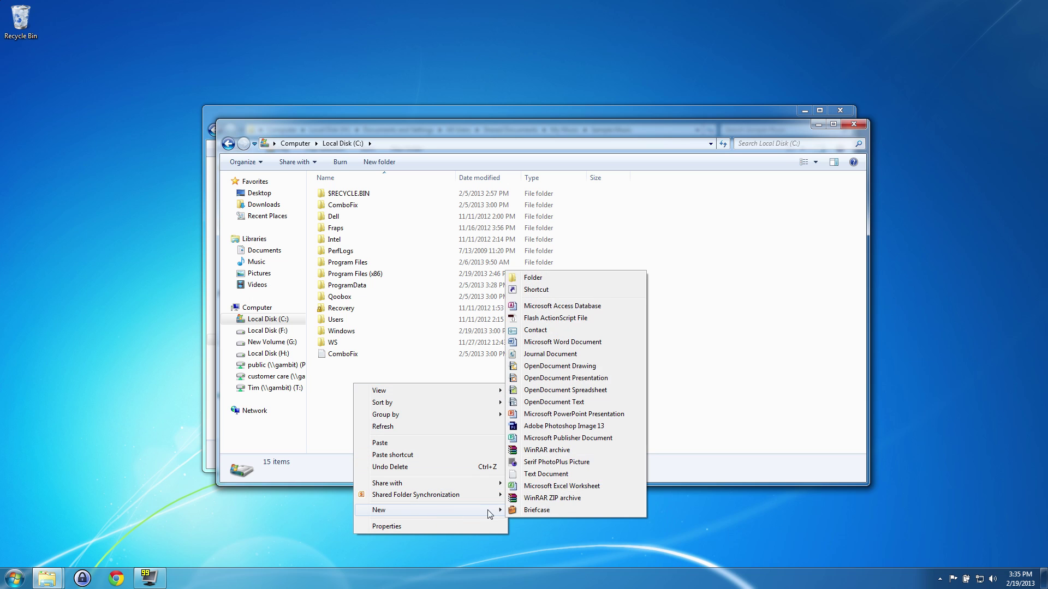
{"action": "left_click", "coordinate": [549, 281]}
{"action": "type", "text": "Old HD"}
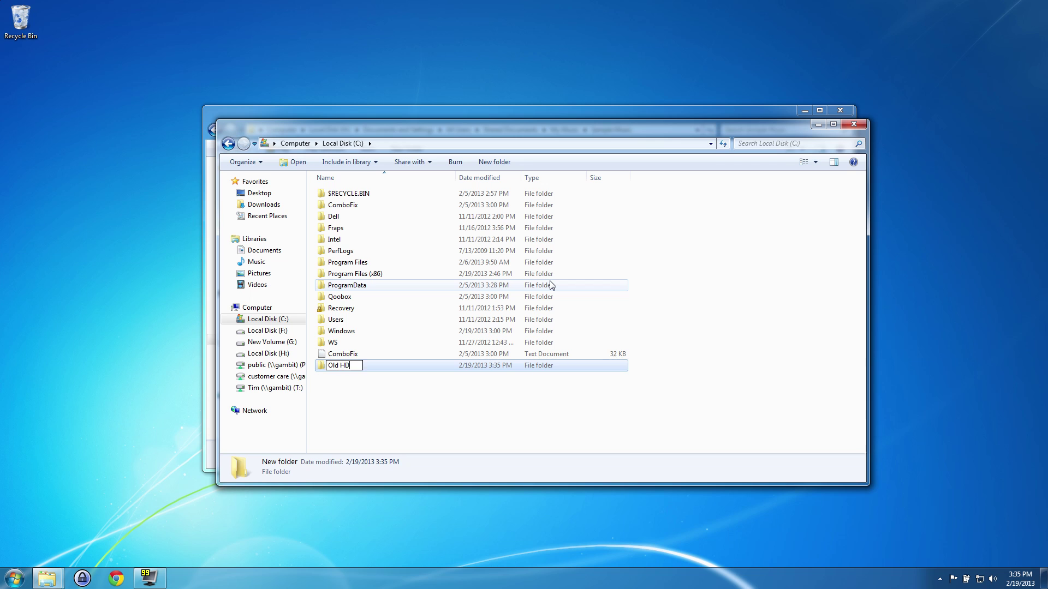
{"action": "key", "text": "Return"}
{"action": "key", "text": "Return"}
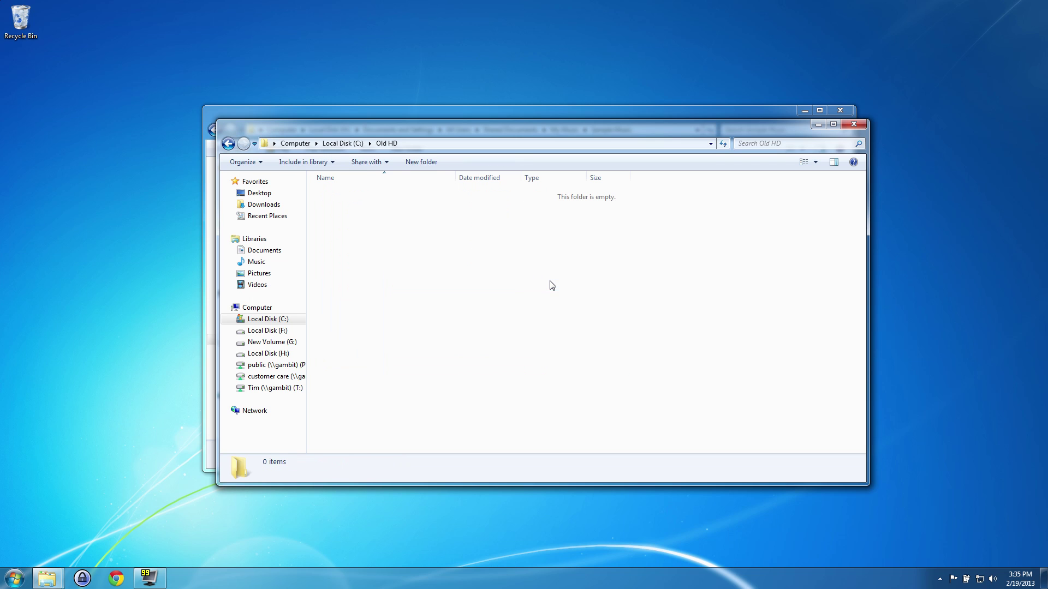
Paste the two copied music files into the Old HD folder and cancel the running copy from its expanded details
{"action": "right_click", "coordinate": [423, 281]}
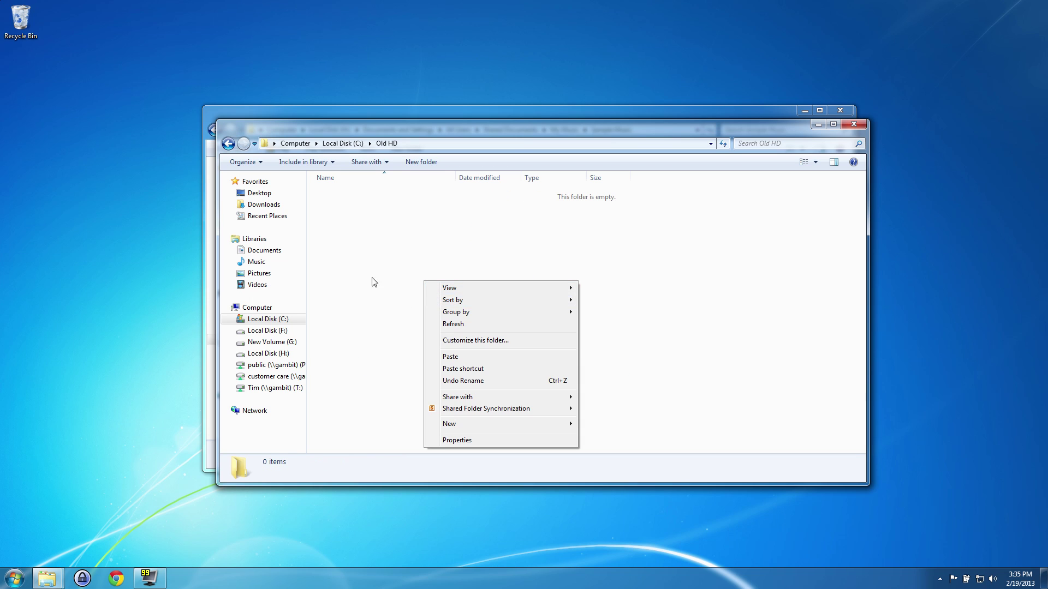
{"action": "right_click", "coordinate": [376, 258]}
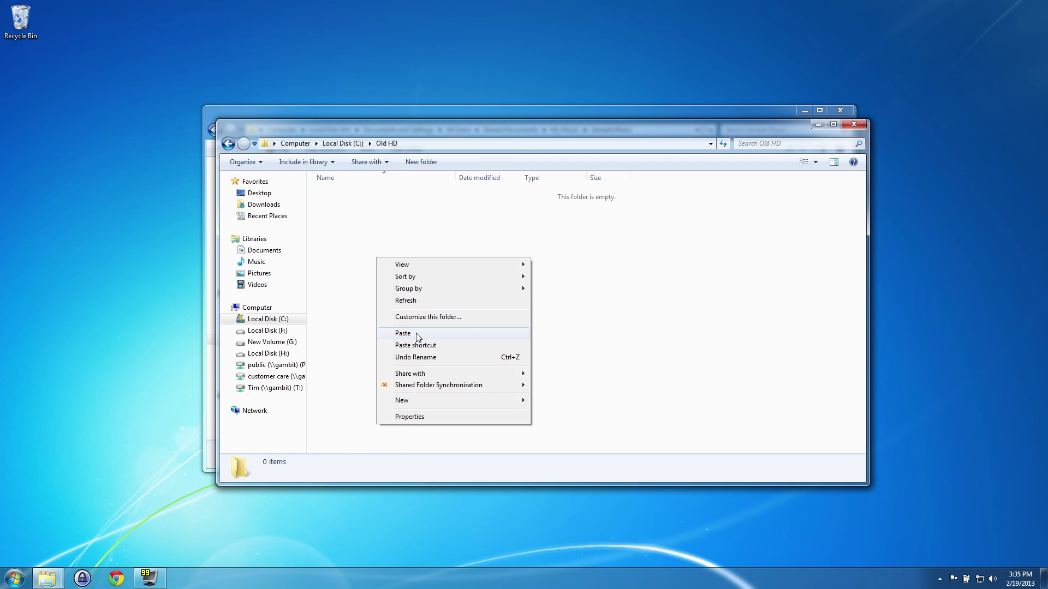
{"action": "left_click", "coordinate": [418, 334]}
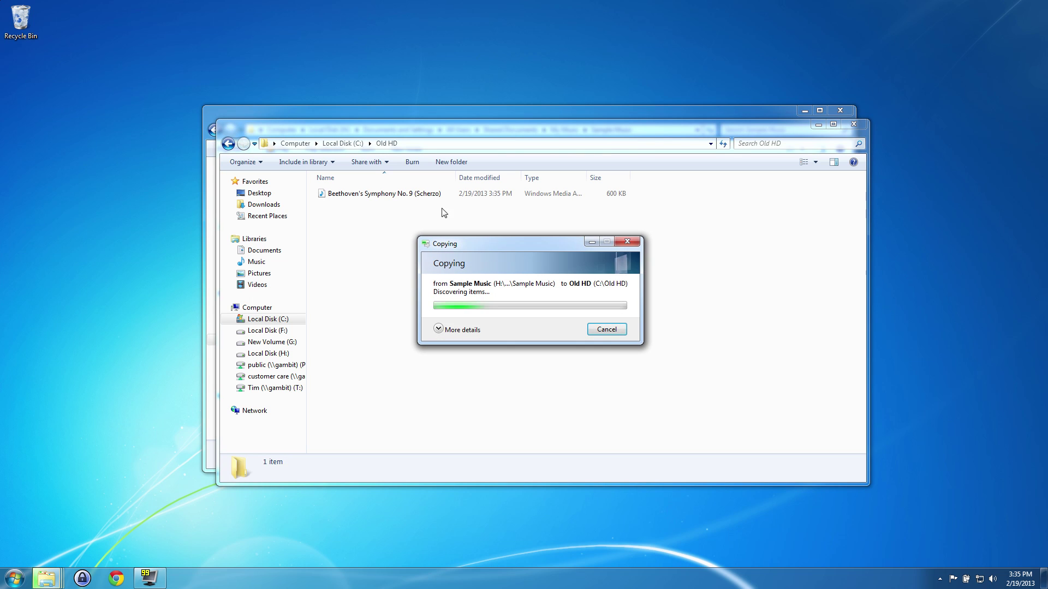
{"action": "left_click", "coordinate": [465, 331]}
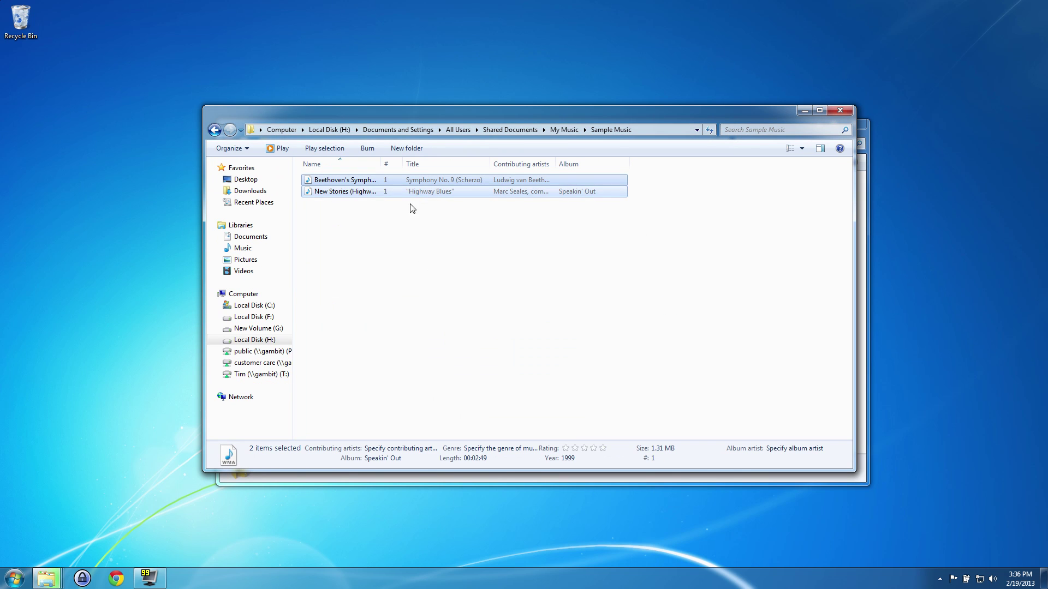
{"action": "left_click", "coordinate": [432, 245]}
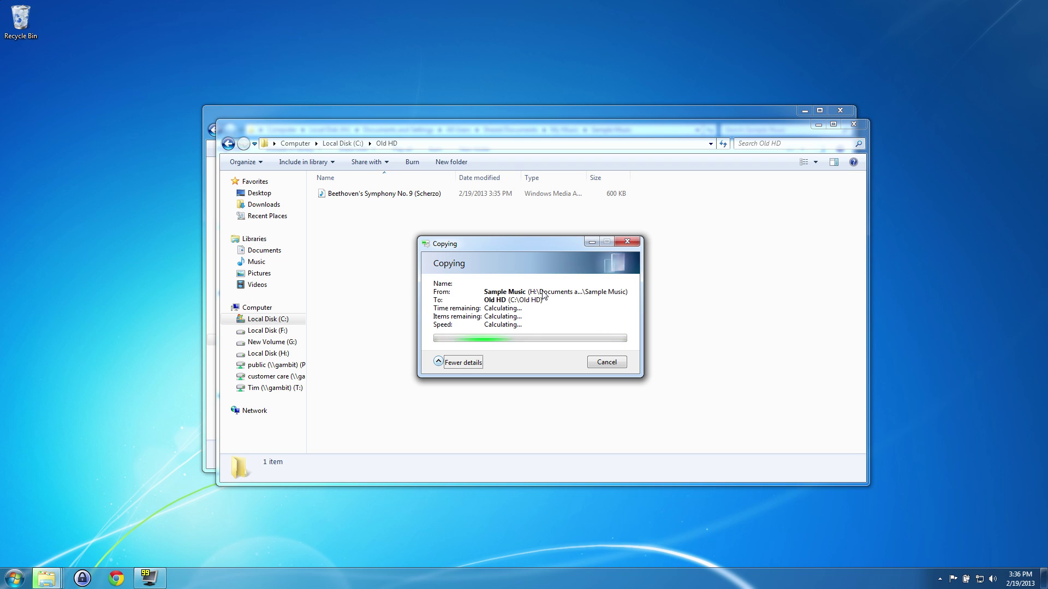
{"action": "left_click", "coordinate": [607, 362]}
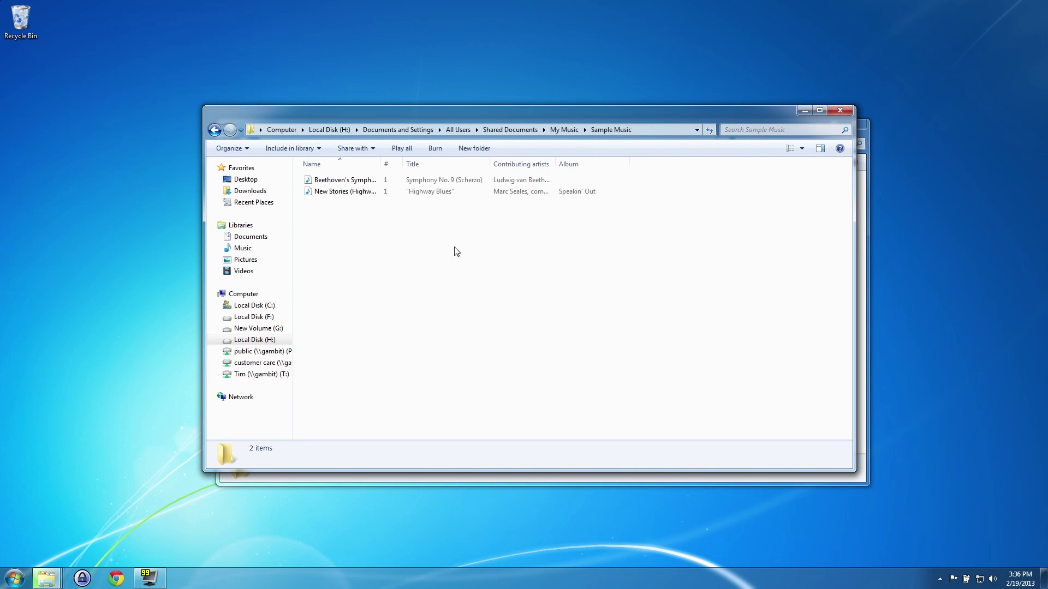
Spread the Sample Music and Old HD windows apart and copy New Stories (Highway Blues) into Old HD
{"action": "left_click_drag", "start_coordinate": [480, 114], "coordinate": [330, 116]}
{"action": "left_click_drag", "start_coordinate": [737, 130], "coordinate": [851, 123]}
{"action": "left_click", "coordinate": [191, 208]}
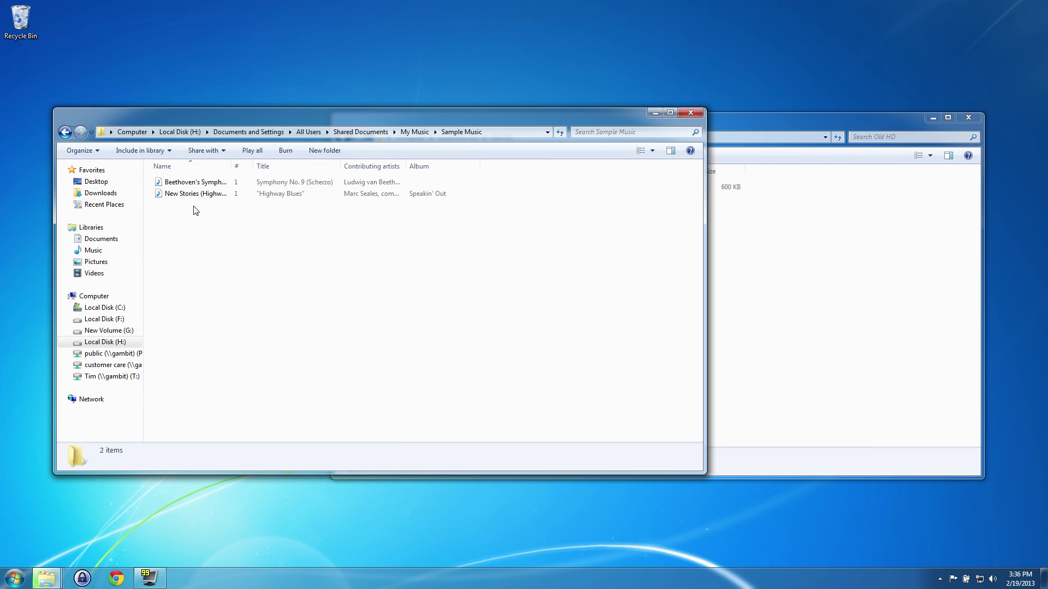
{"action": "left_click_drag", "start_coordinate": [233, 225], "coordinate": [796, 272]}
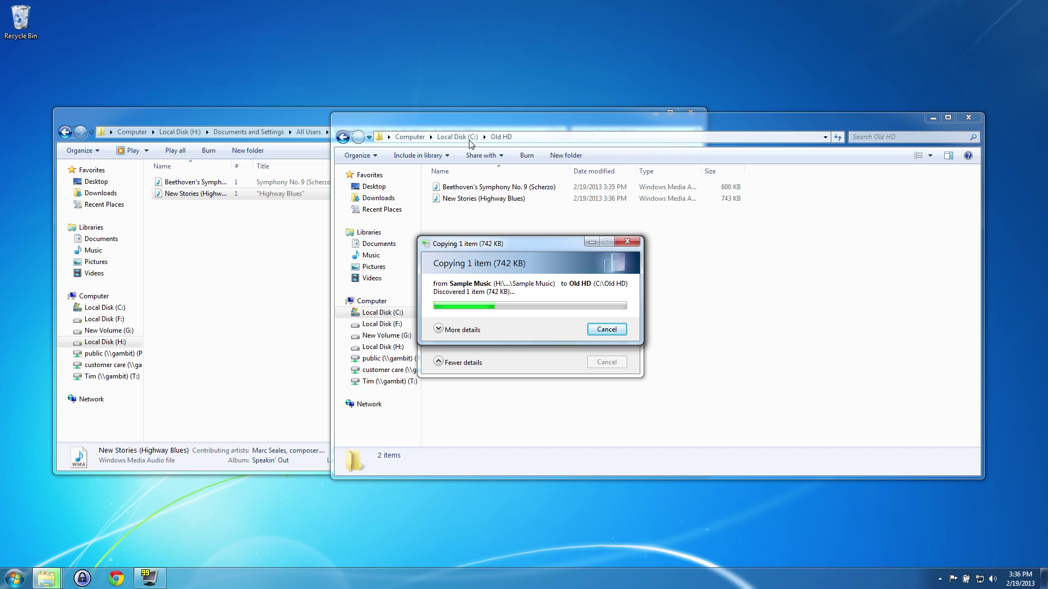
Return the Sample Music window to the root of Local Disk (H:) and close that window
{"action": "left_click", "coordinate": [310, 221]}
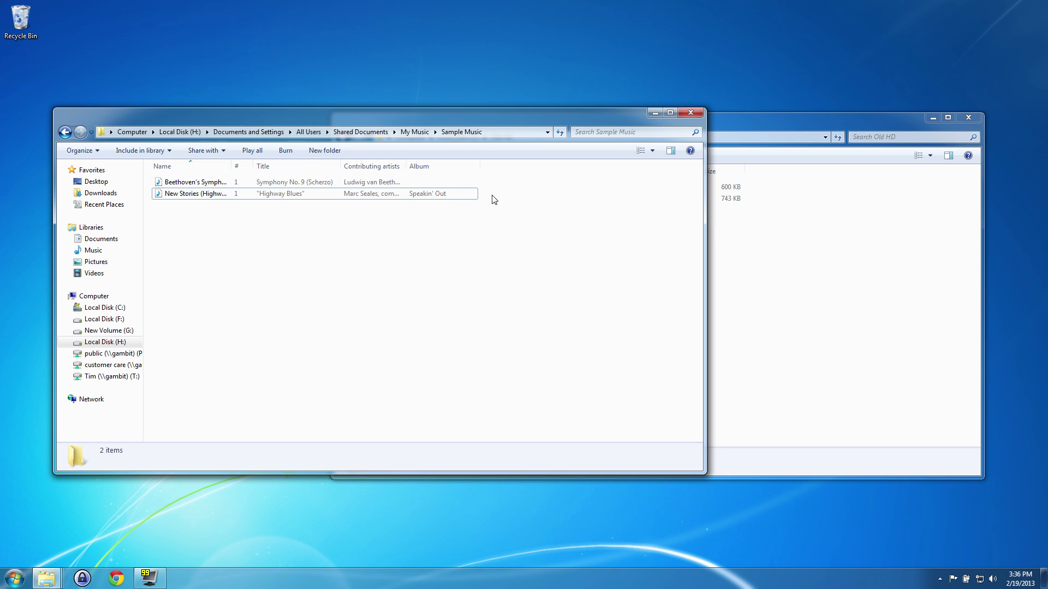
{"action": "left_click", "coordinate": [185, 133]}
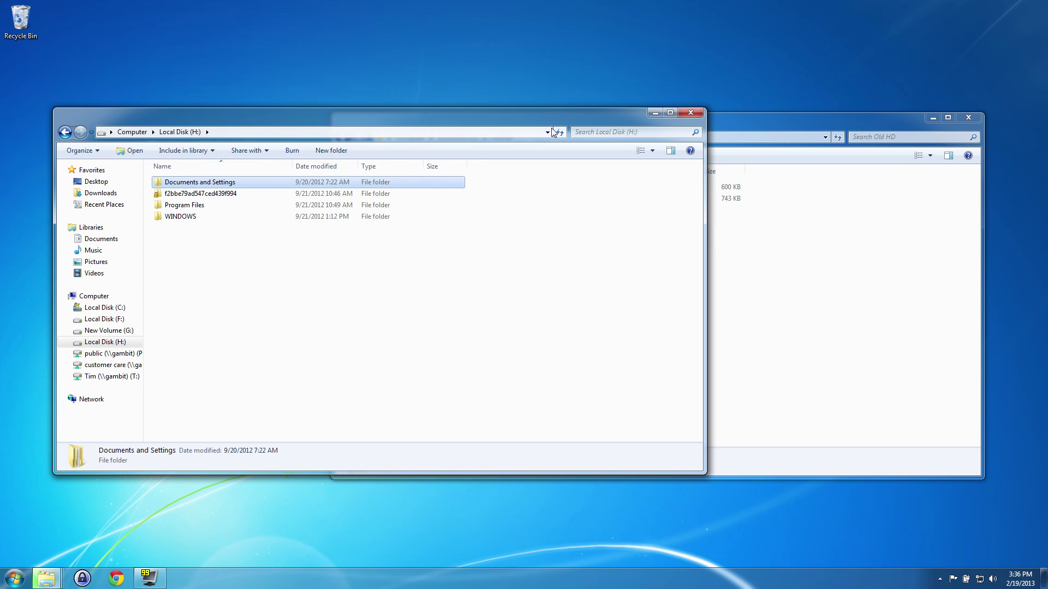
{"action": "left_click", "coordinate": [691, 112]}
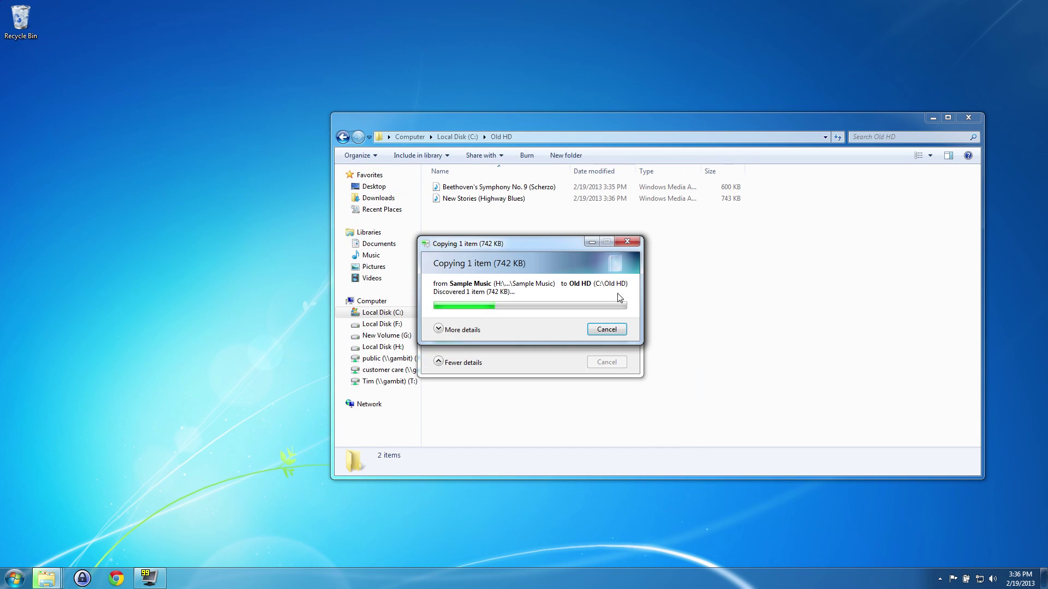
Cancel the running copy to Old HD and clear the Old HD window and copy progress dialog off the desktop
{"action": "left_click", "coordinate": [604, 330]}
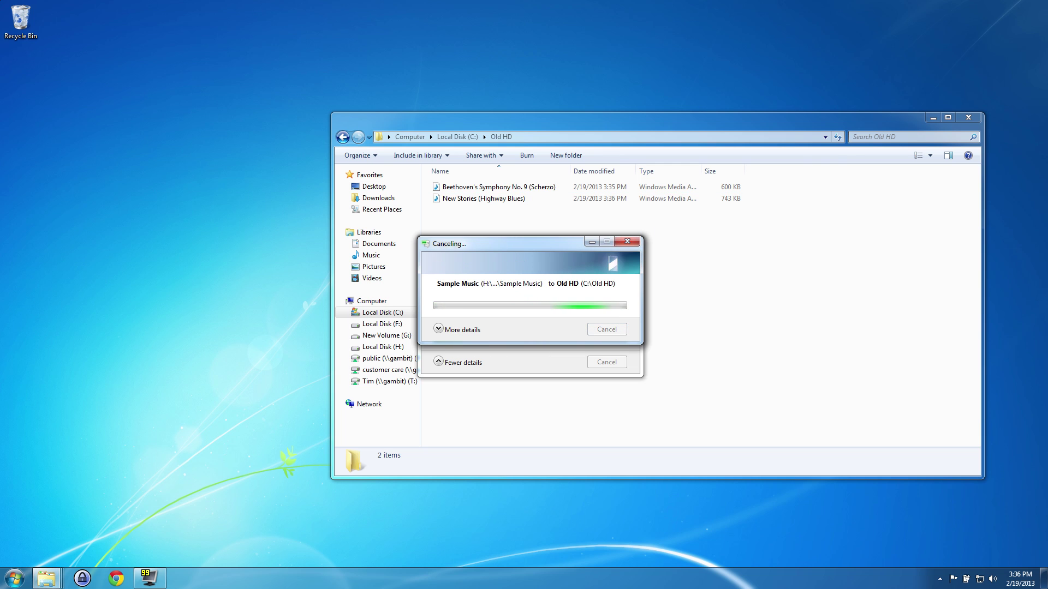
{"action": "left_click", "coordinate": [967, 118]}
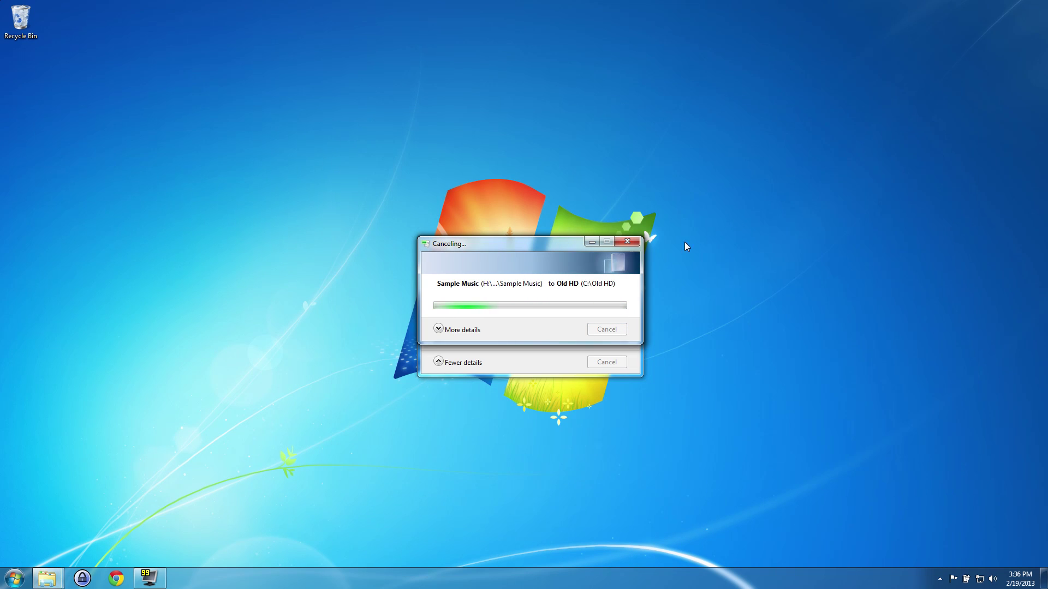
{"action": "left_click", "coordinate": [592, 242]}
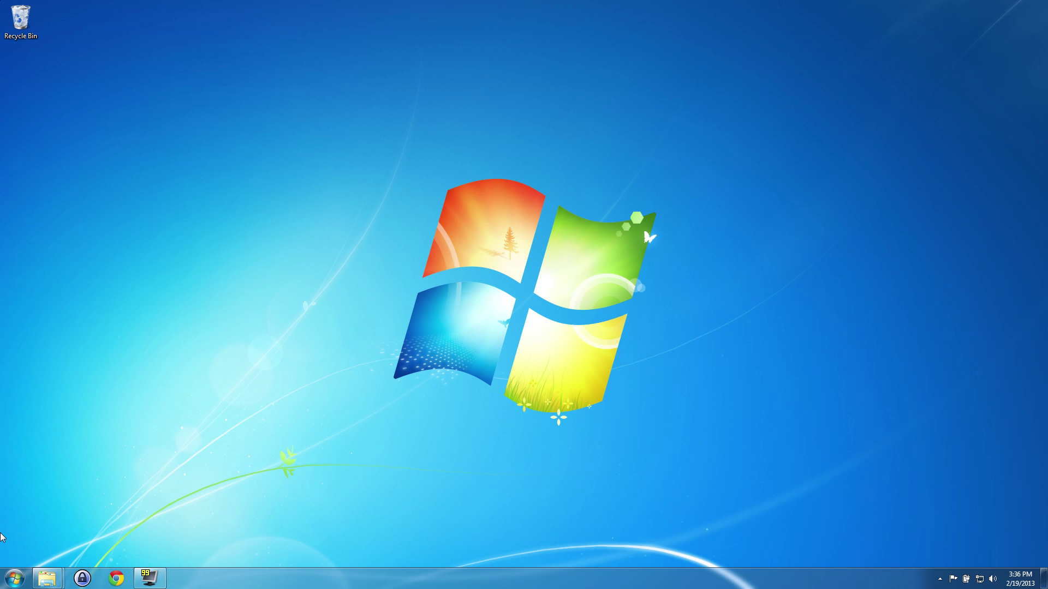
Open Computer Management for this computer and show Disk Management under Storage
{"action": "left_click", "coordinate": [13, 582]}
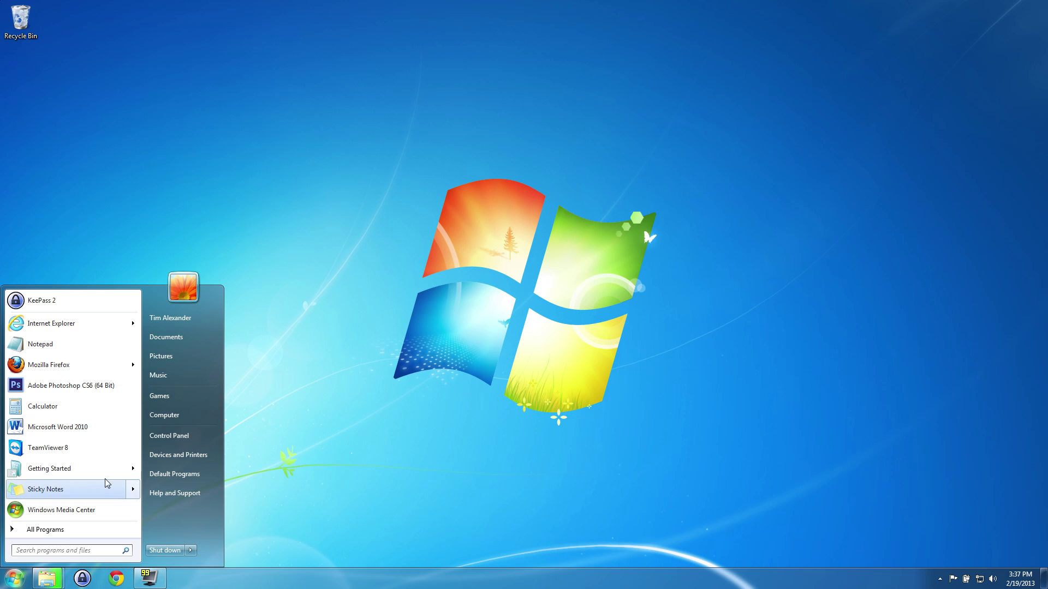
{"action": "right_click", "coordinate": [174, 416]}
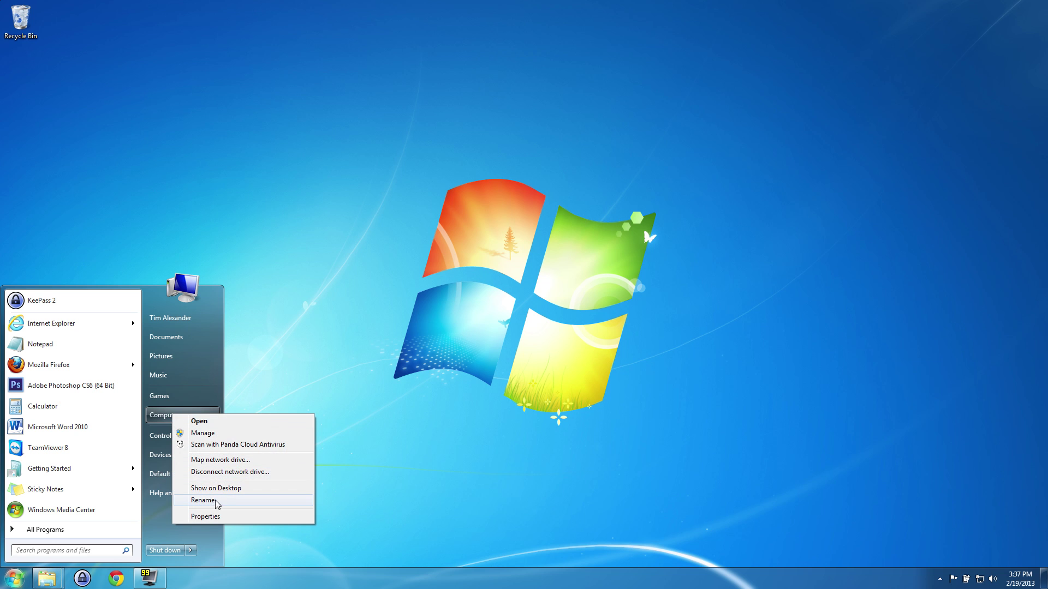
{"action": "left_click", "coordinate": [213, 435]}
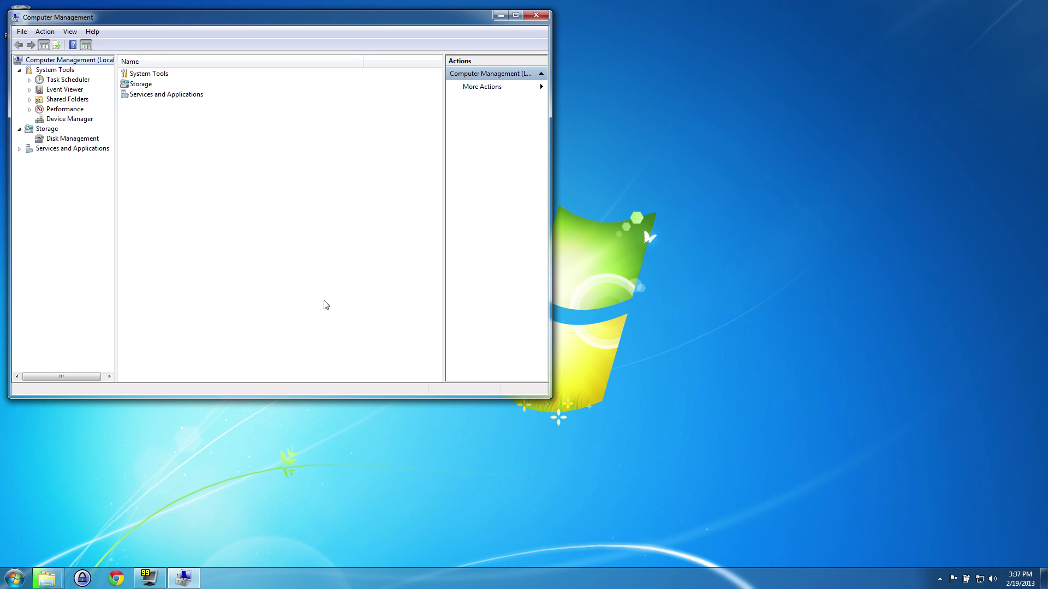
{"action": "left_click", "coordinate": [68, 140]}
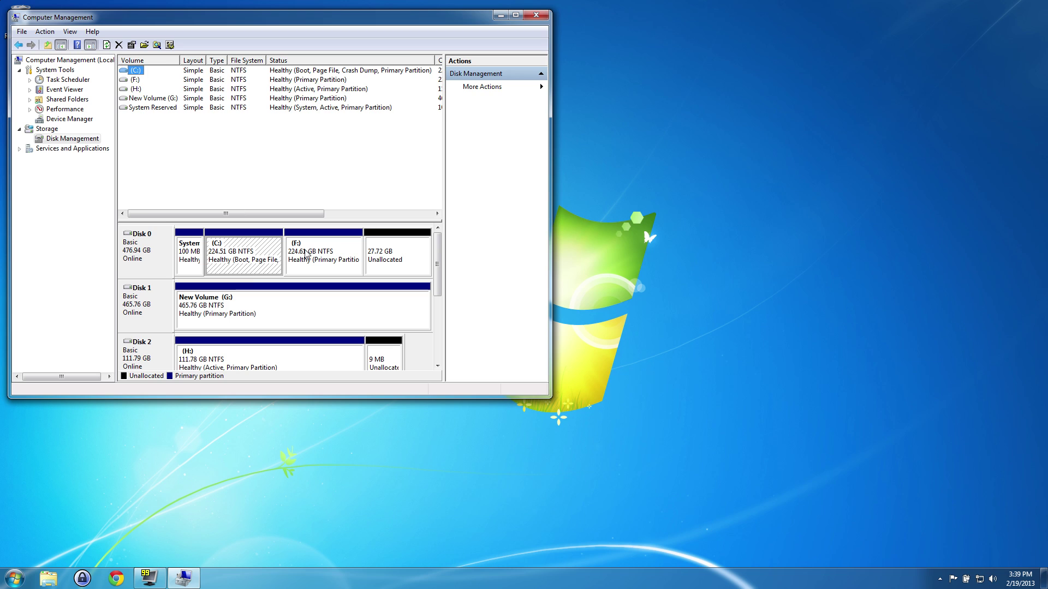
Examine the partitions on Disk 1 and Disk 2, including H: and its unallocated space, and close Computer Management
{"action": "left_click", "coordinate": [227, 301]}
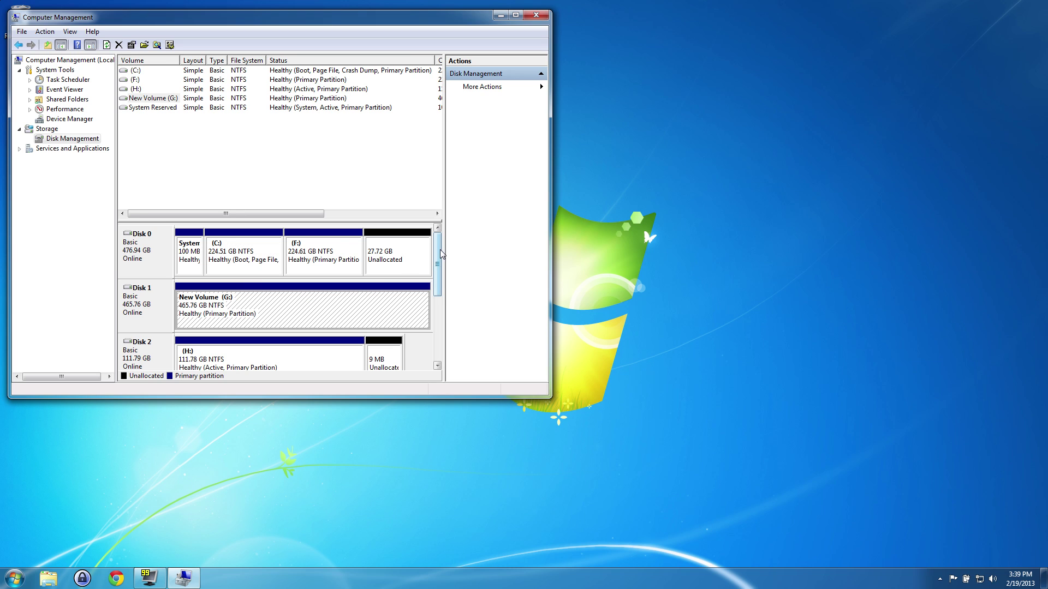
{"action": "scroll", "coordinate": [441, 263], "scroll_direction": "down", "scroll_amount": 1}
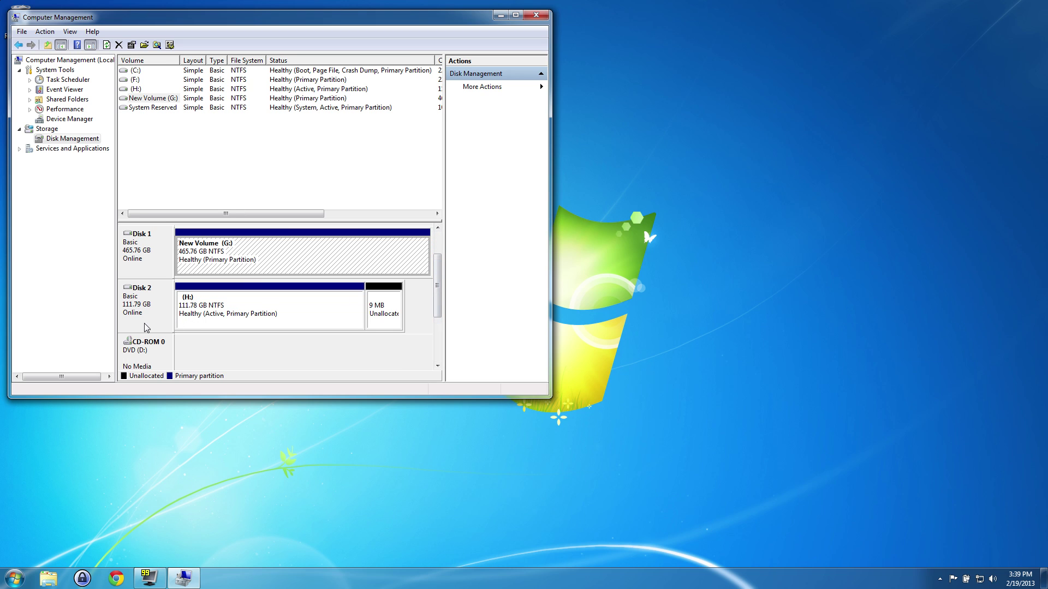
{"action": "left_click", "coordinate": [216, 318]}
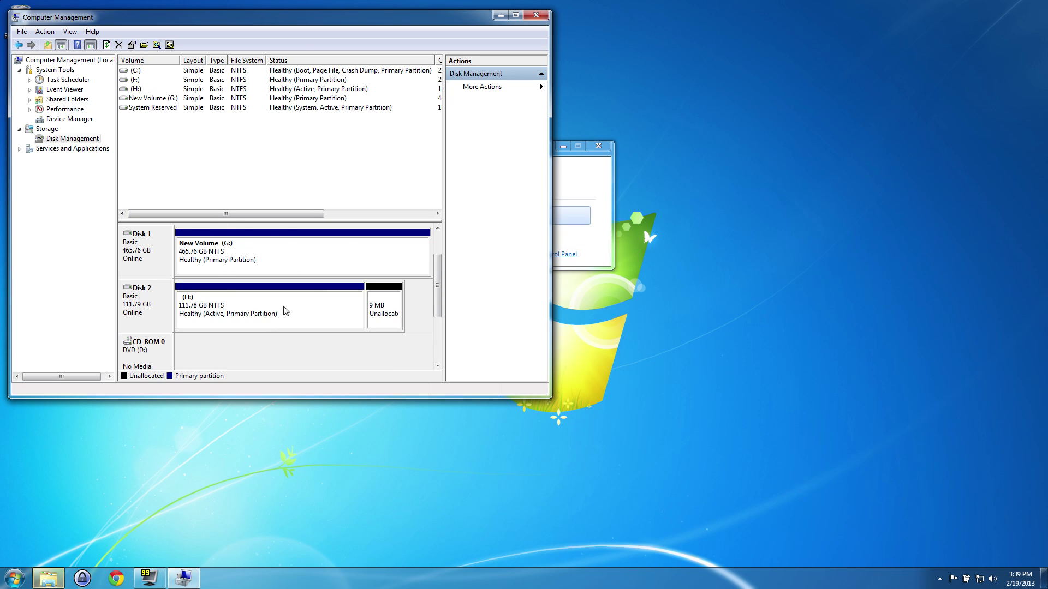
{"action": "left_click", "coordinate": [598, 146]}
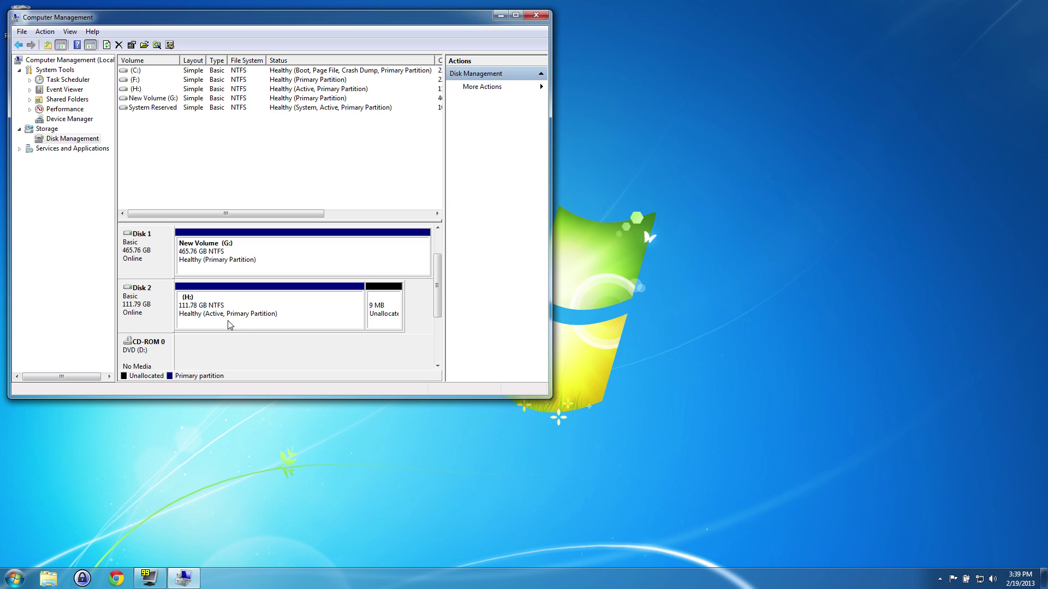
{"action": "left_click", "coordinate": [382, 325]}
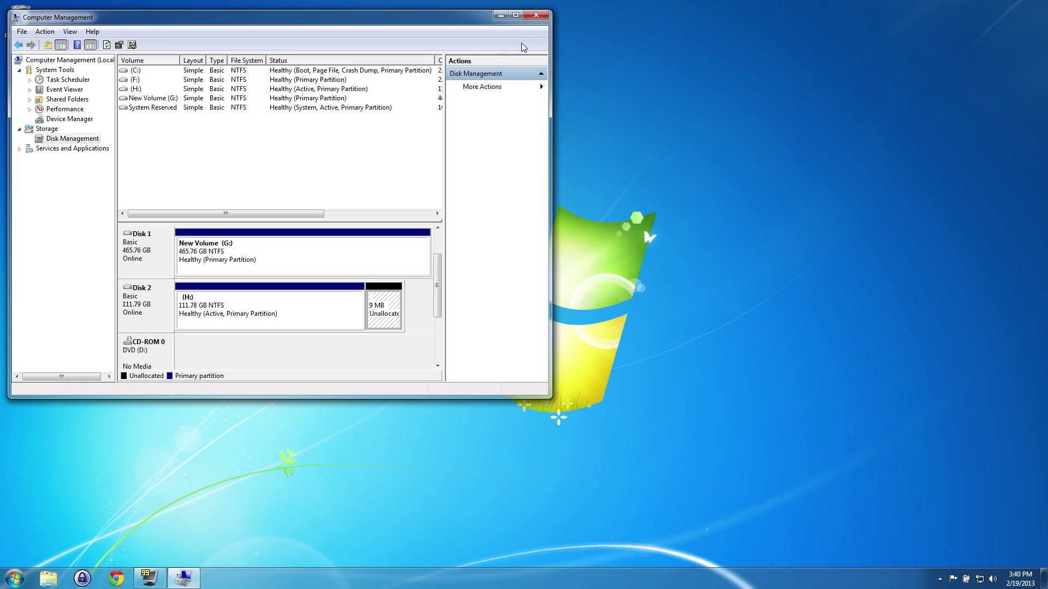
{"action": "left_click", "coordinate": [536, 14]}
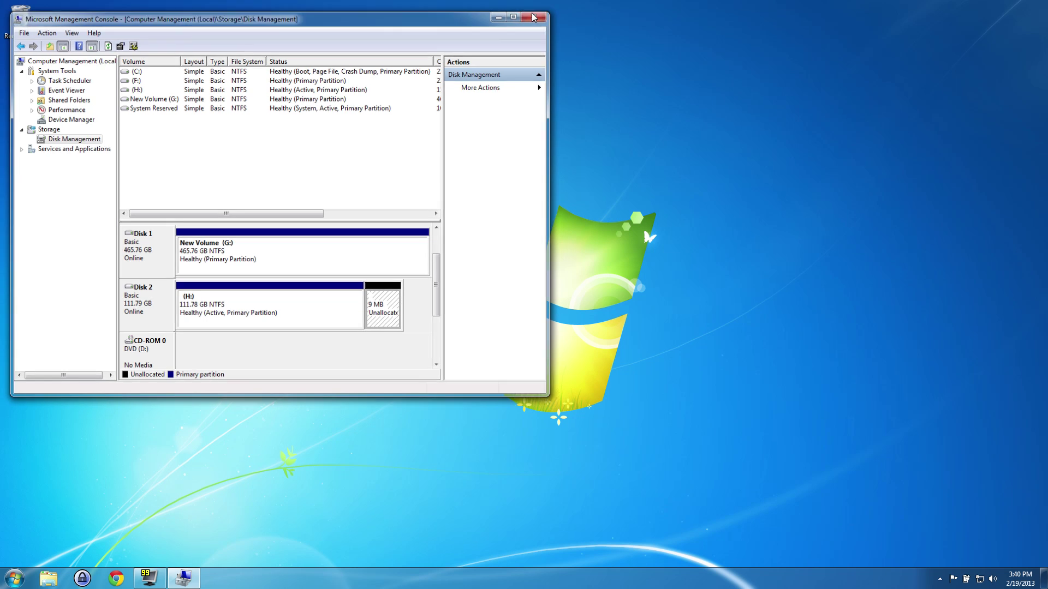
Open the Computer window and review the format settings for Local Disk (H:), closing them without formatting
{"action": "left_click", "coordinate": [12, 583]}
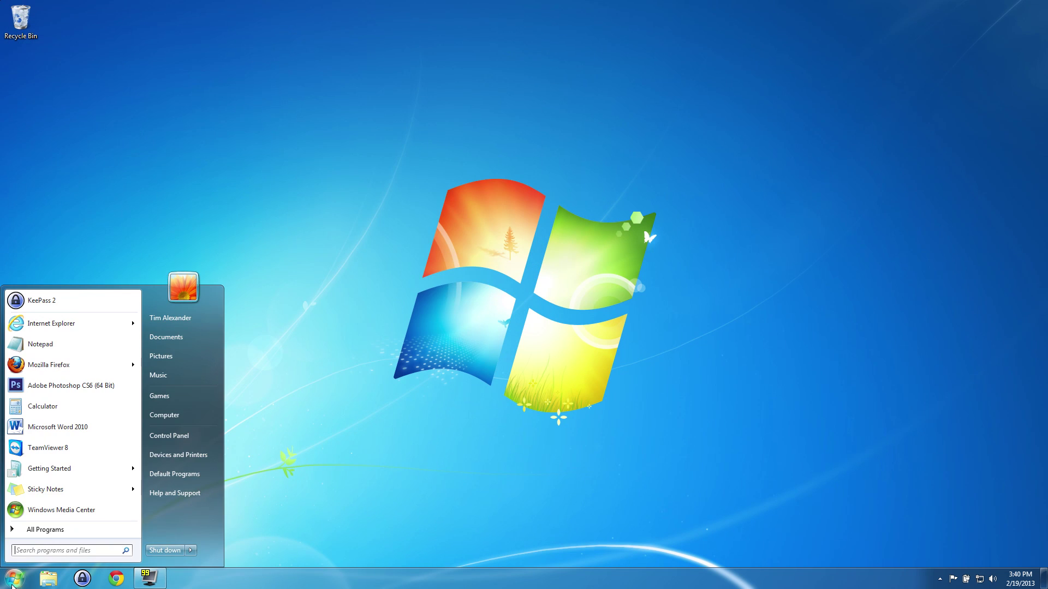
{"action": "left_click", "coordinate": [179, 417]}
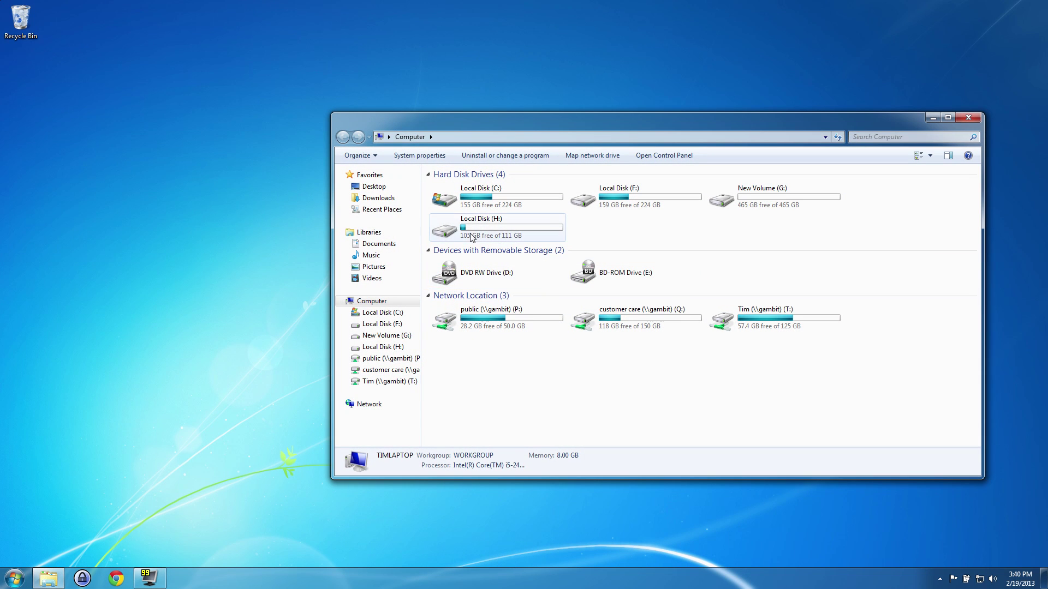
{"action": "right_click", "coordinate": [502, 230]}
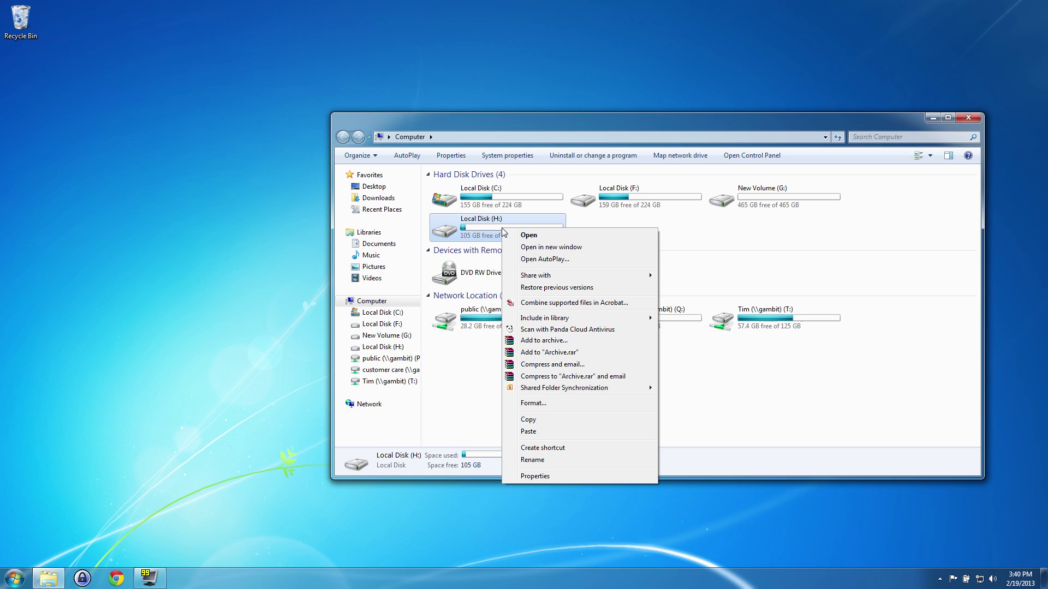
{"action": "left_click", "coordinate": [540, 404]}
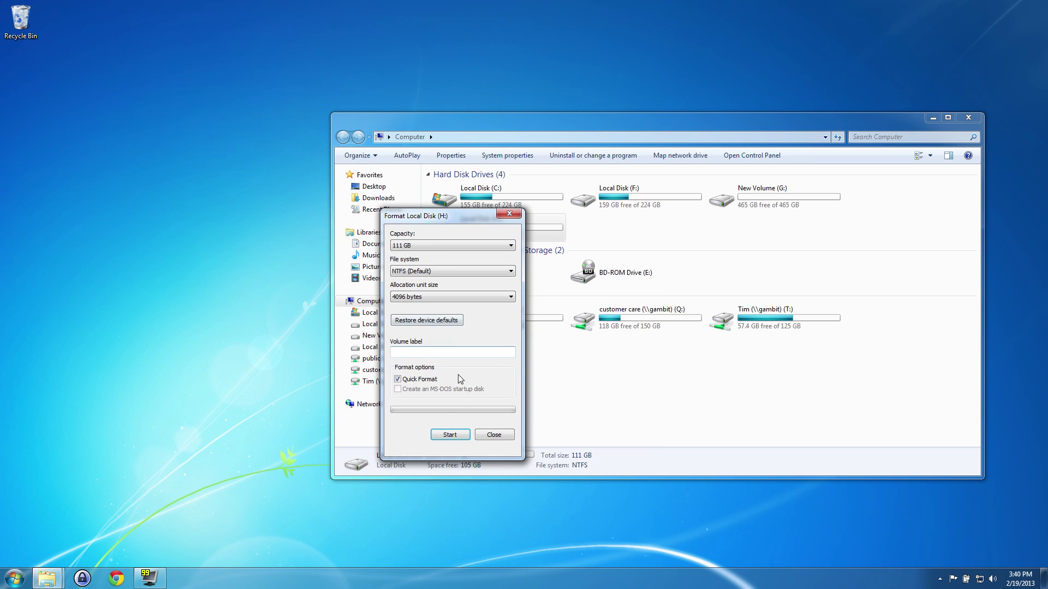
{"action": "left_click", "coordinate": [501, 435]}
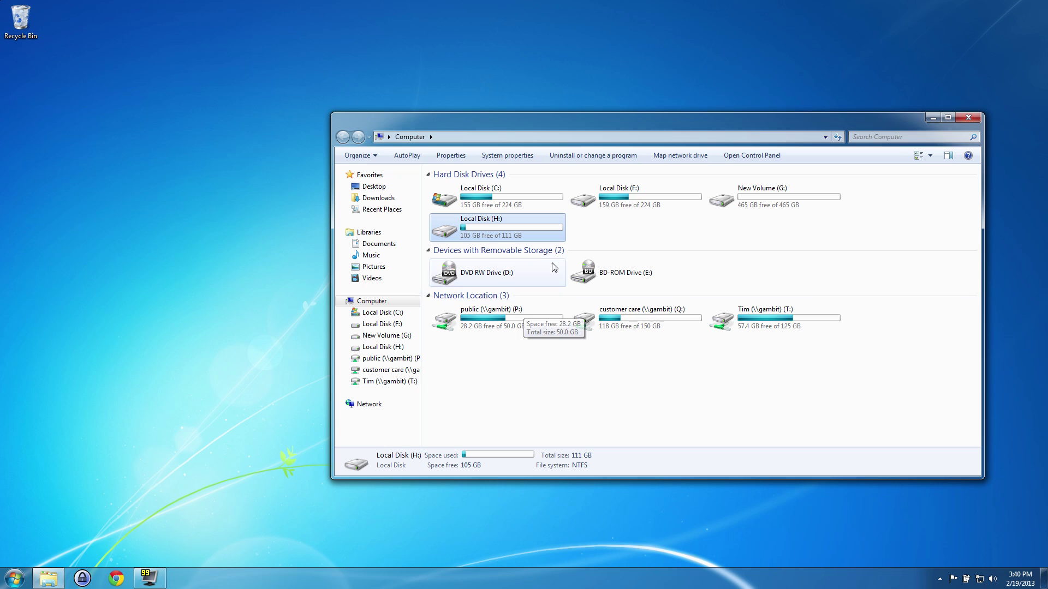
Bring up the format settings for Local Disk (H:) again, close them without starting, and dismiss the drive's AutoPlay window
{"action": "right_click", "coordinate": [535, 229]}
{"action": "left_click", "coordinate": [568, 404]}
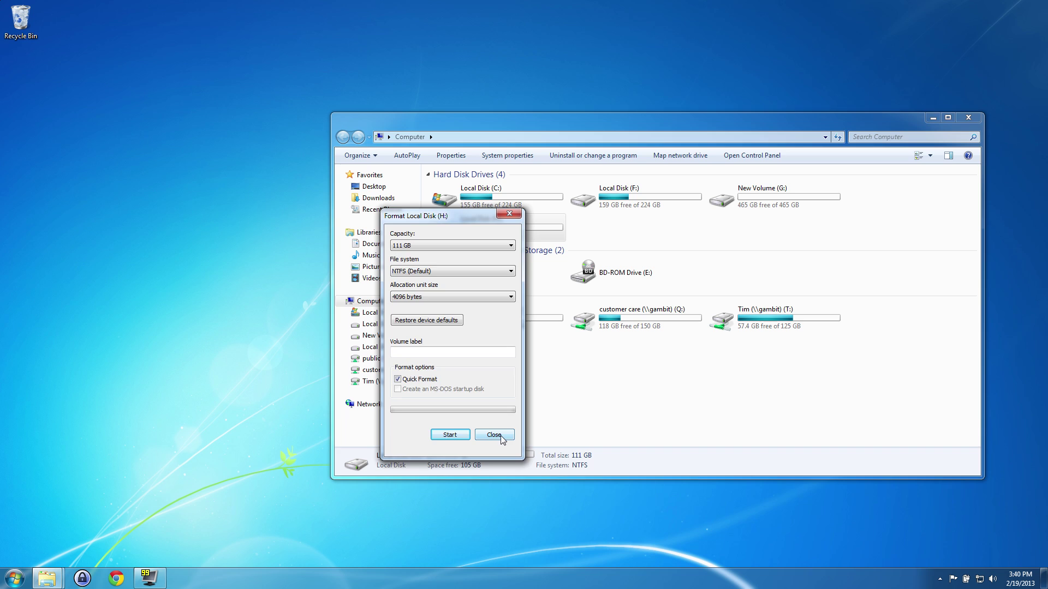
{"action": "left_click", "coordinate": [493, 435]}
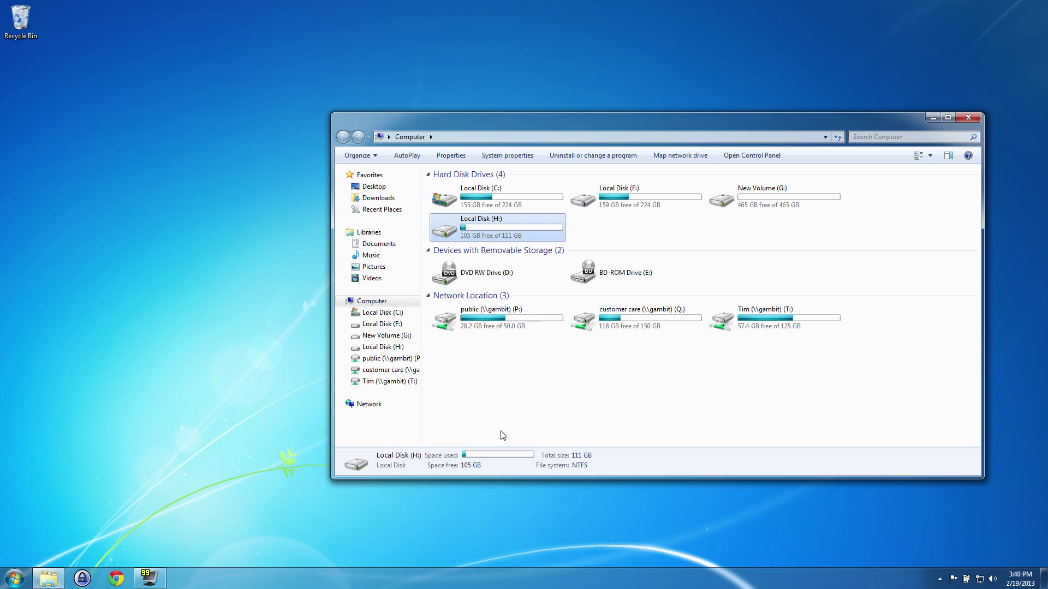
{"action": "left_click", "coordinate": [537, 404]}
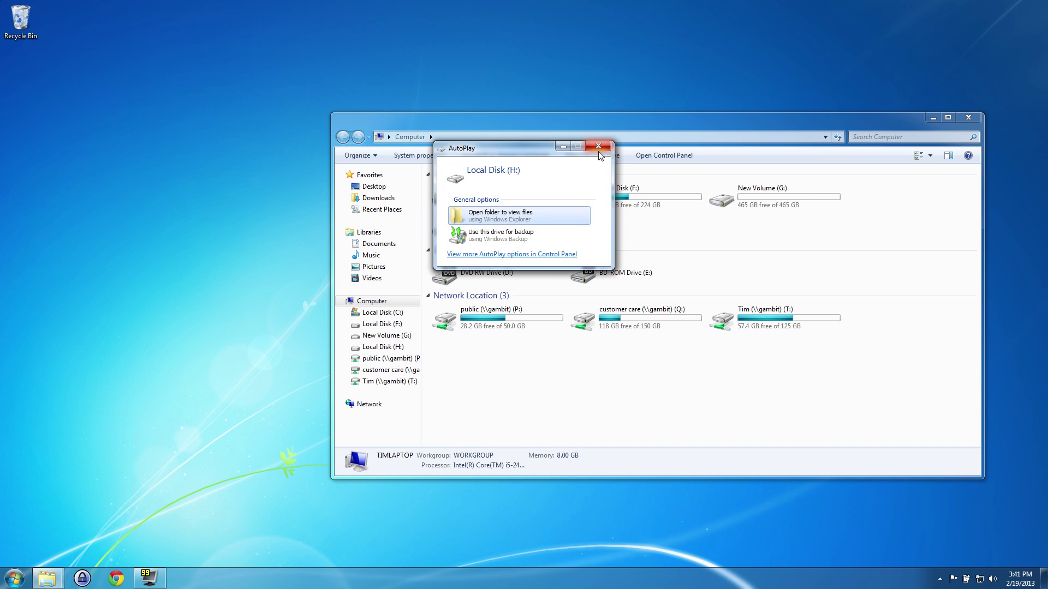
{"action": "left_click", "coordinate": [598, 149]}
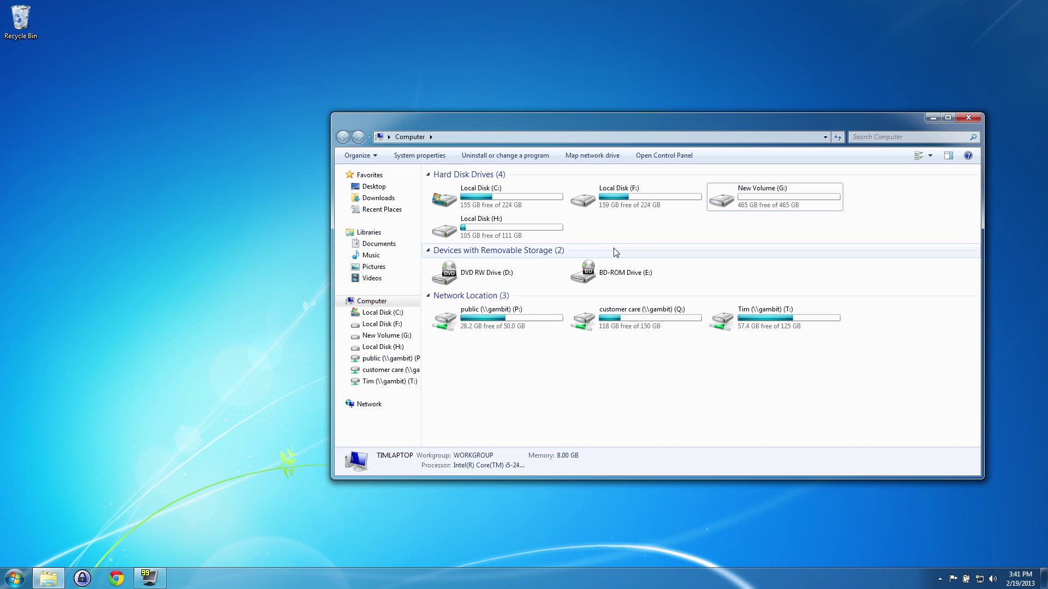